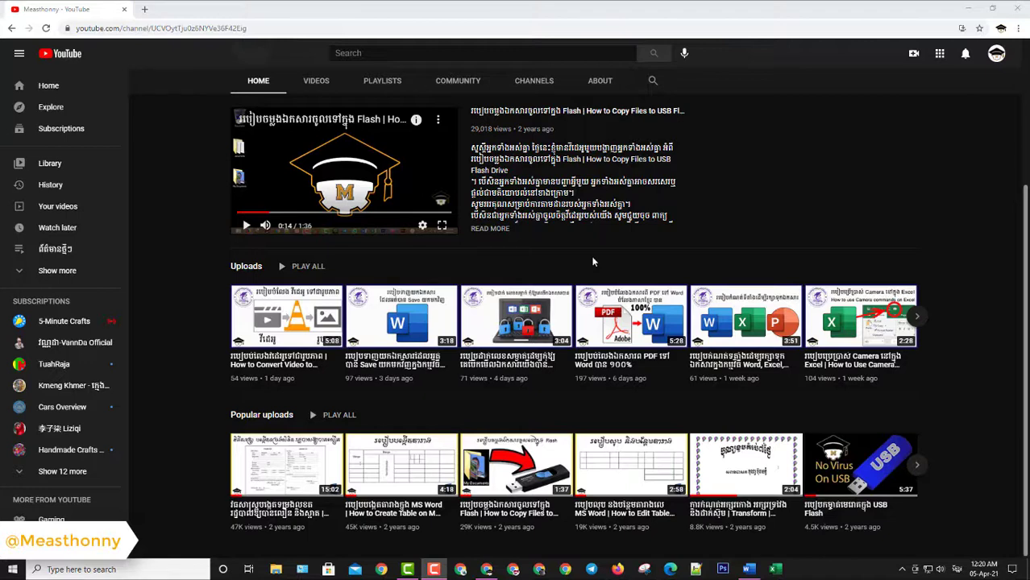
# - Switch to the Word document and look through its bordered cover pages, table of contents and body pages
pyautogui.click(748, 572)
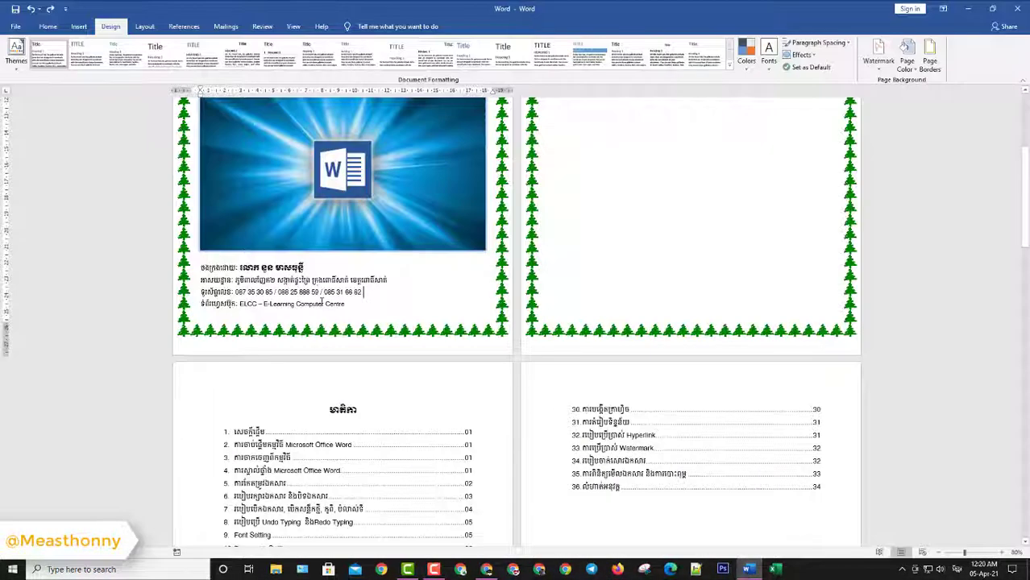
pyautogui.scroll(5, 323, 303)
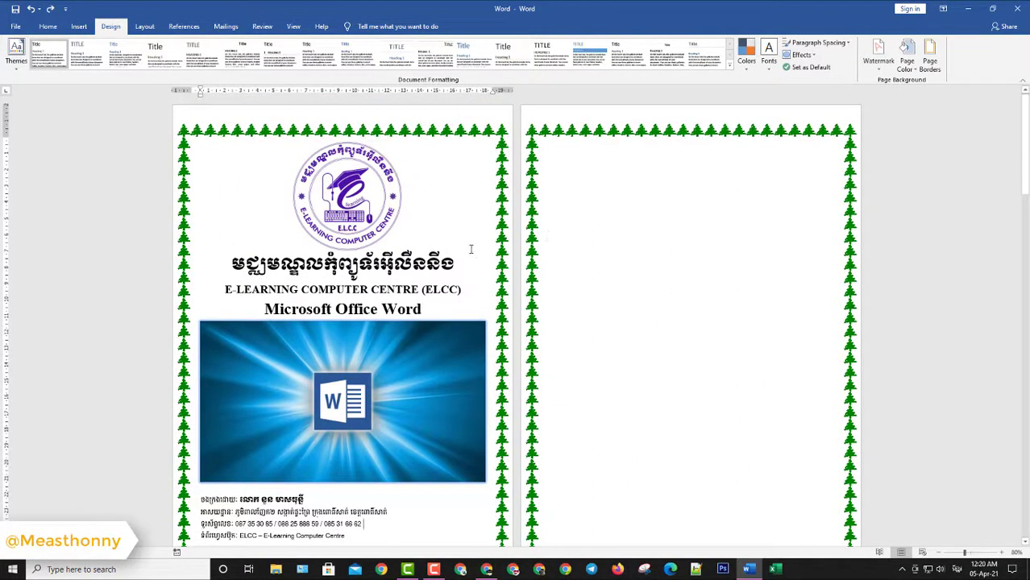
pyautogui.click(616, 229)
pyautogui.scroll(-7, 611, 250)
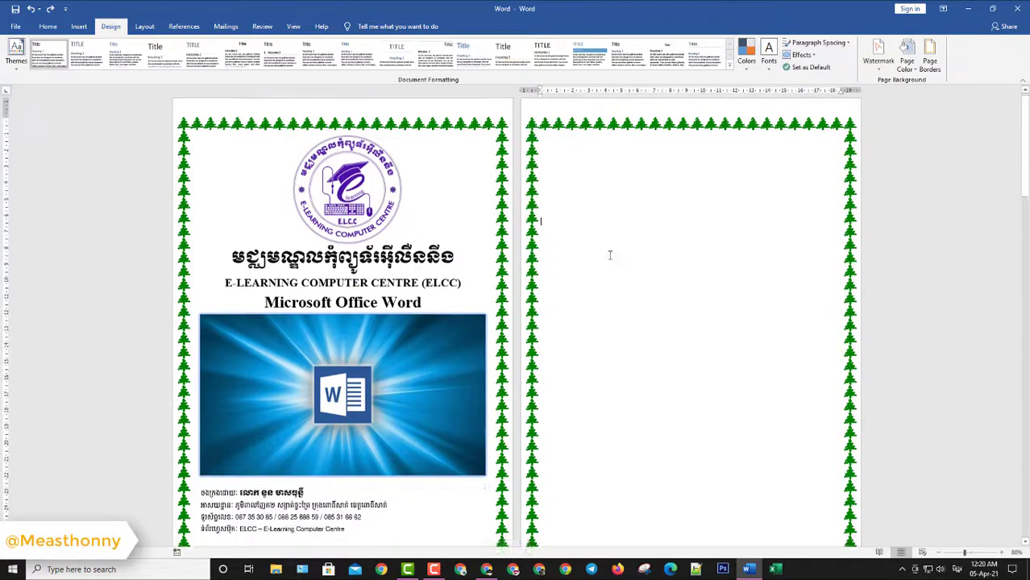
pyautogui.scroll(-2, 544, 315)
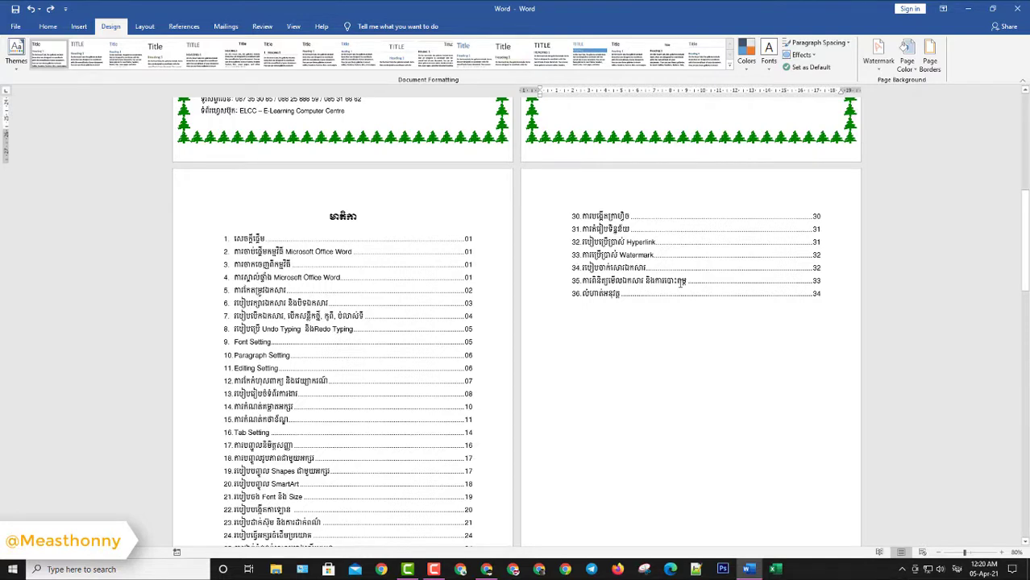
pyautogui.scroll(-9, 679, 283)
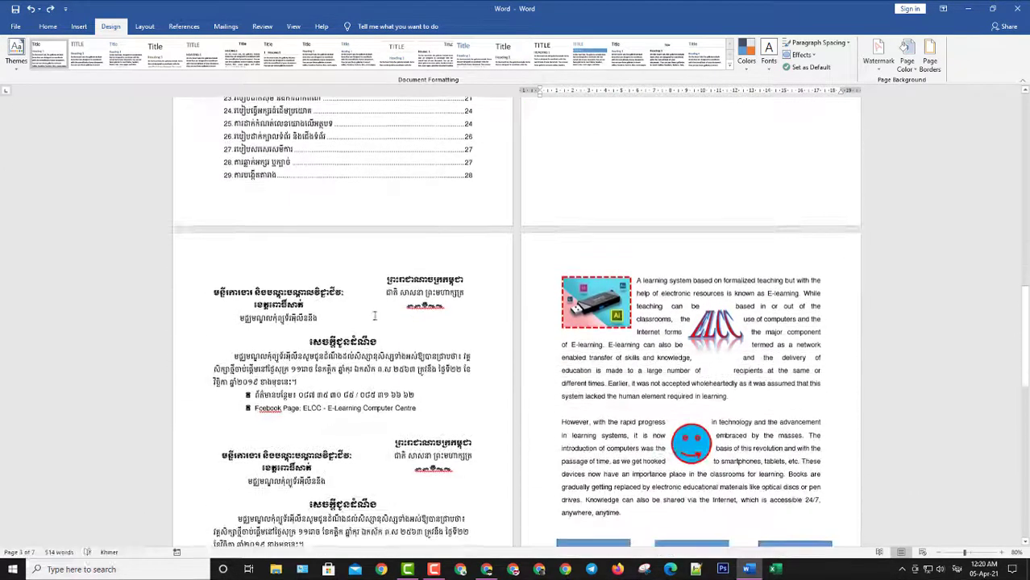
pyautogui.click(383, 291)
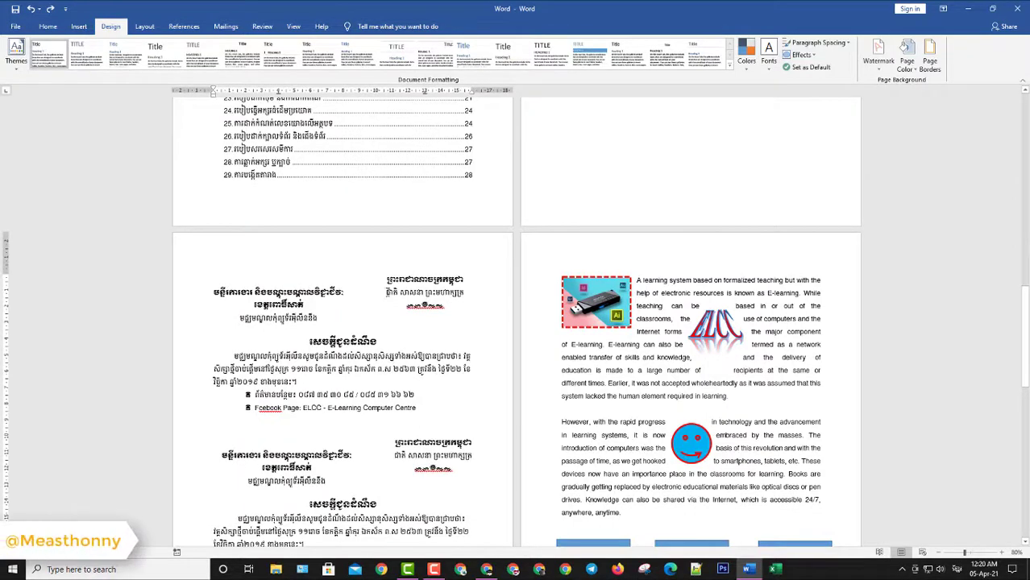
pyautogui.scroll(-7, 695, 419)
pyautogui.scroll(20, 674, 414)
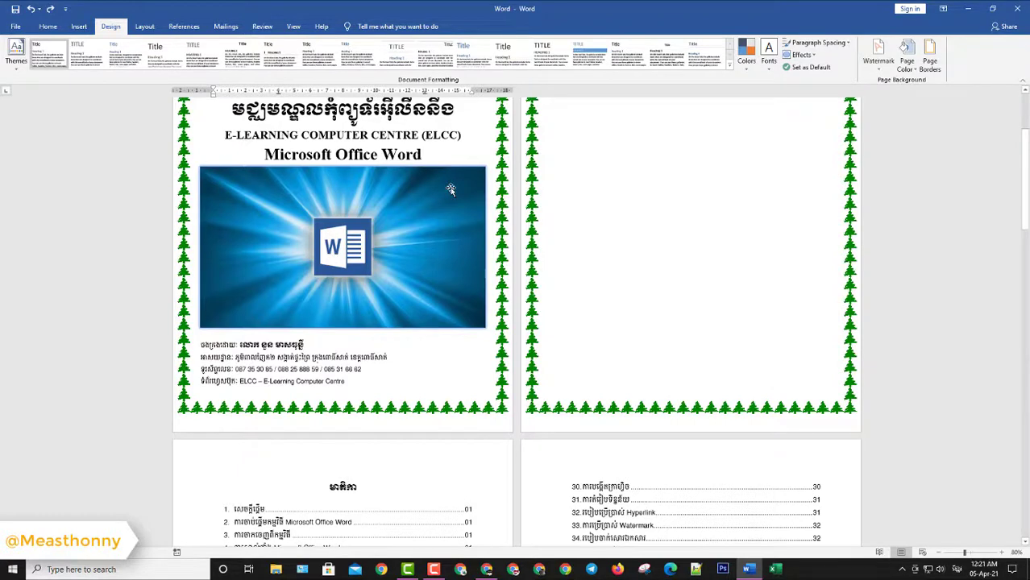
pyautogui.scroll(-3, 476, 263)
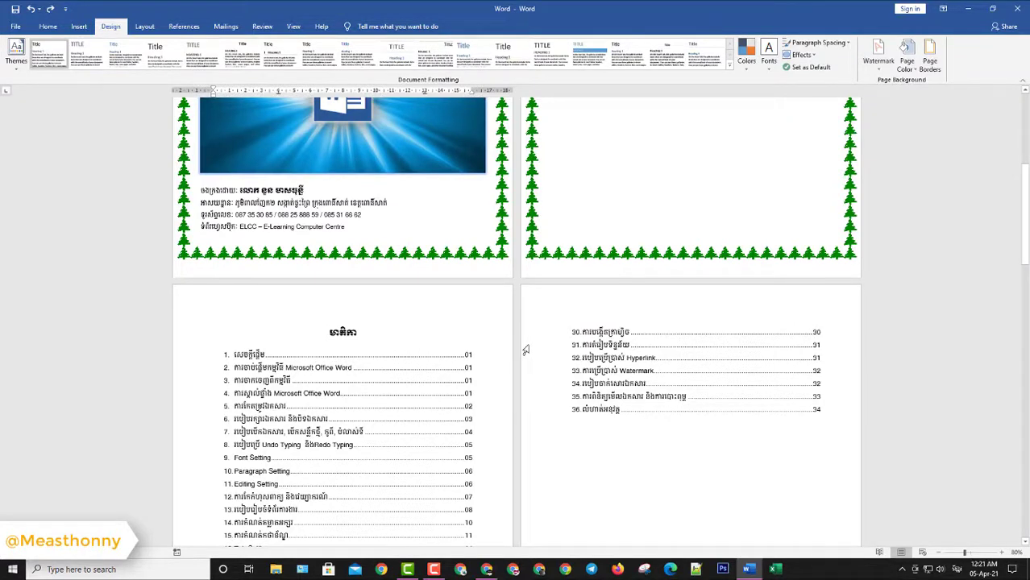
pyautogui.scroll(-6, 516, 371)
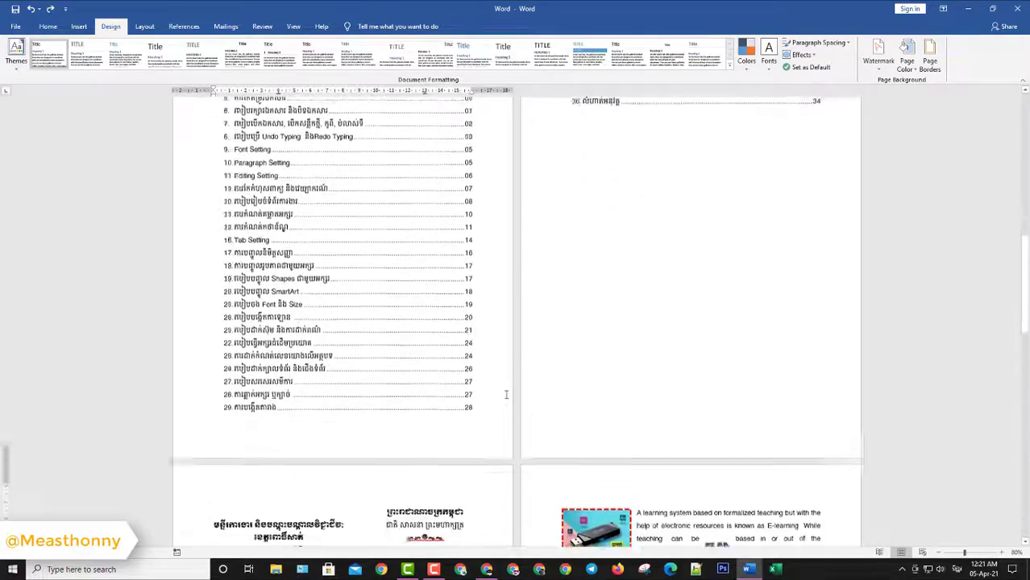
pyautogui.scroll(-4, 506, 394)
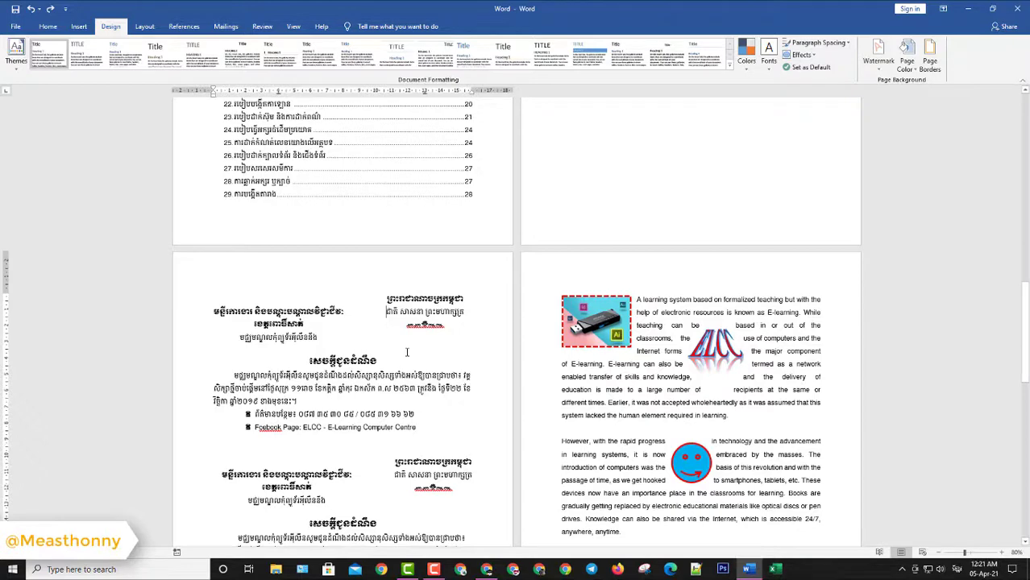
pyautogui.scroll(10, 406, 352)
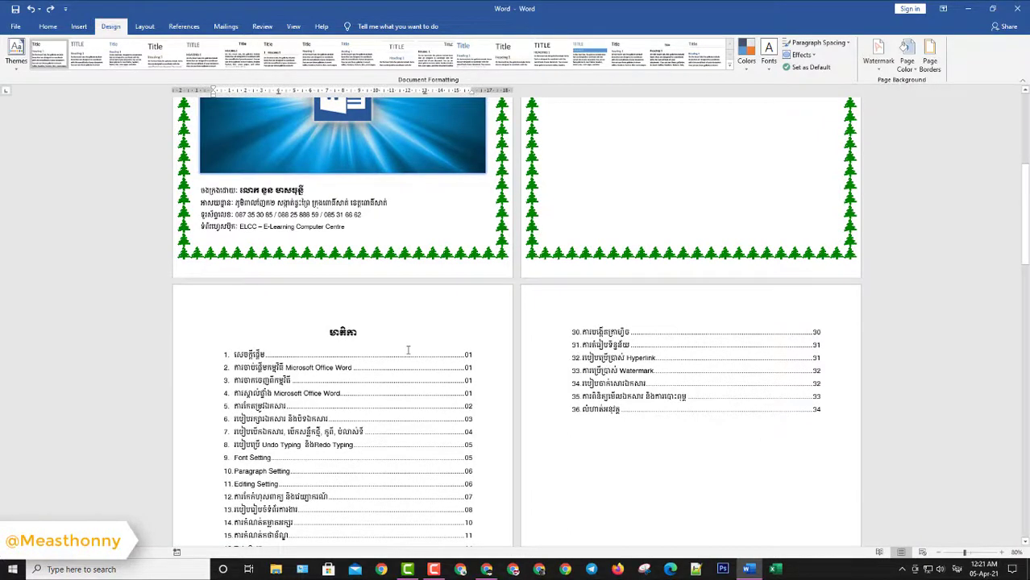
pyautogui.scroll(3, 408, 350)
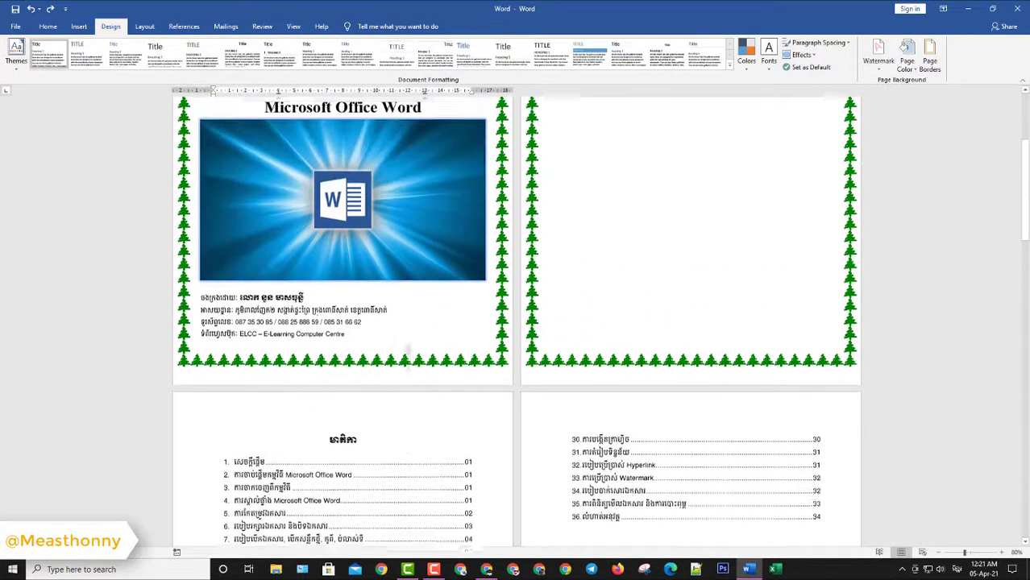
# - Insert a Next Page section break after the last line of text on the cover page
pyautogui.click(586, 333)
pyautogui.click(351, 348)
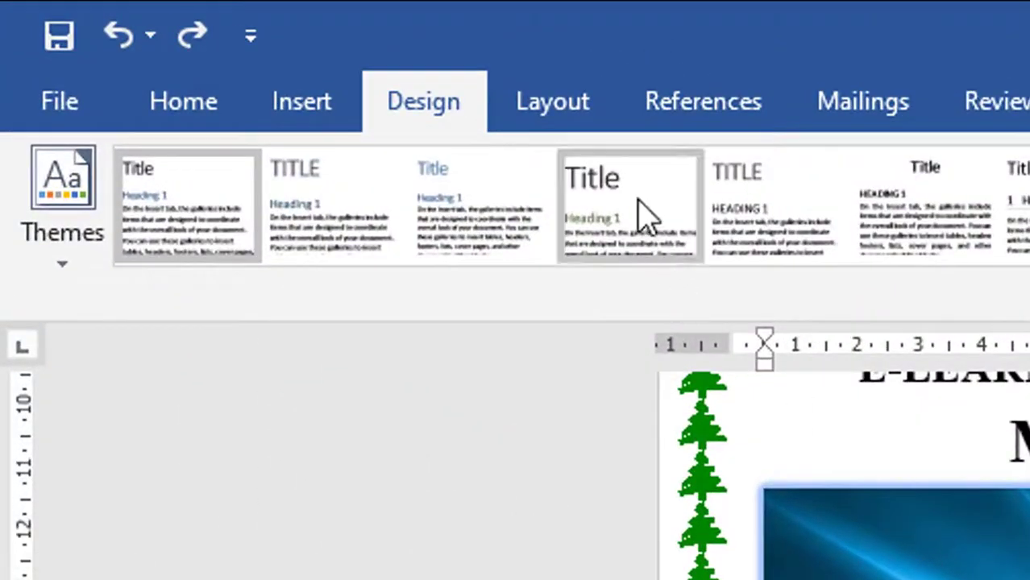
pyautogui.click(586, 133)
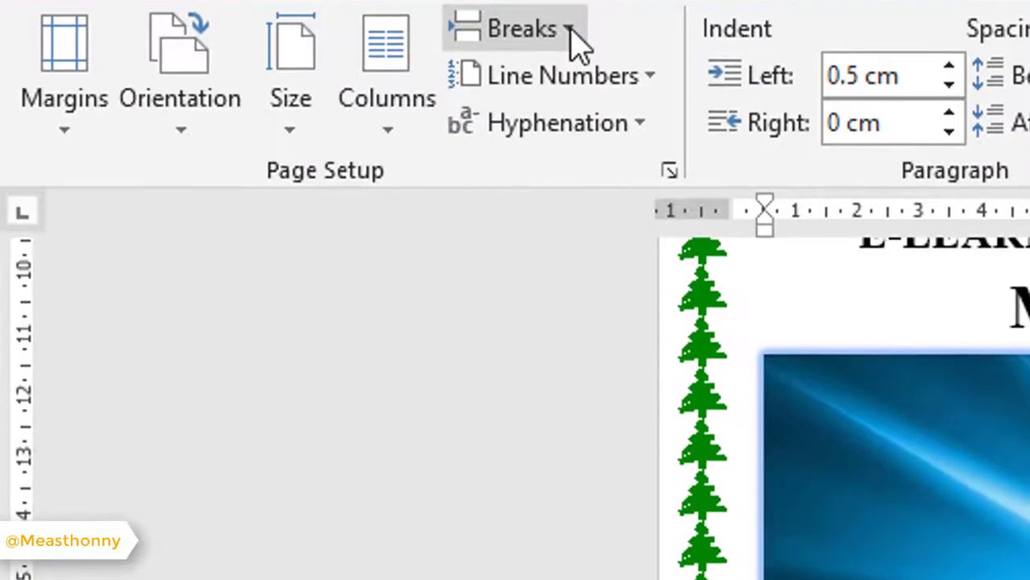
pyautogui.click(571, 163)
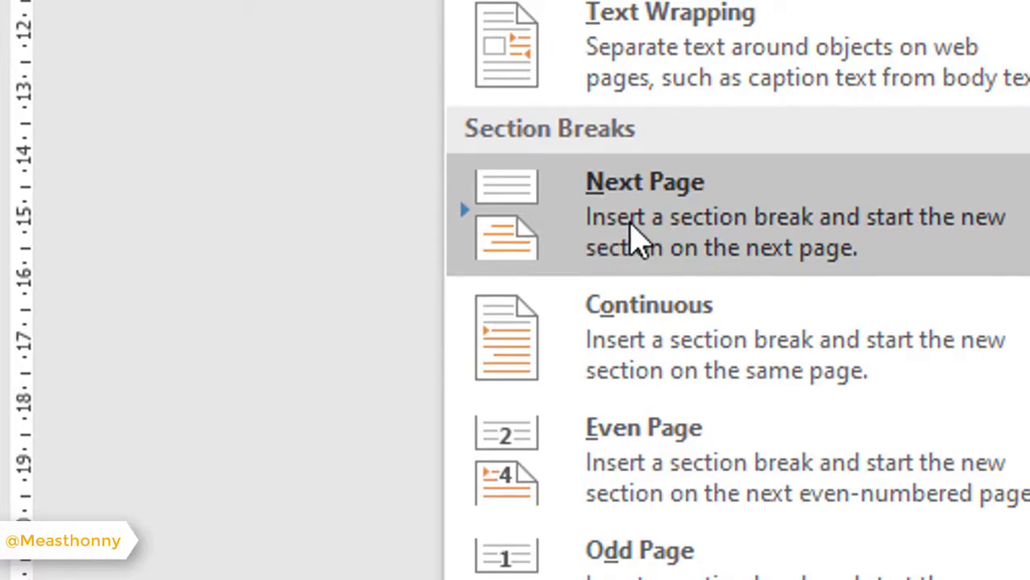
pyautogui.click(637, 237)
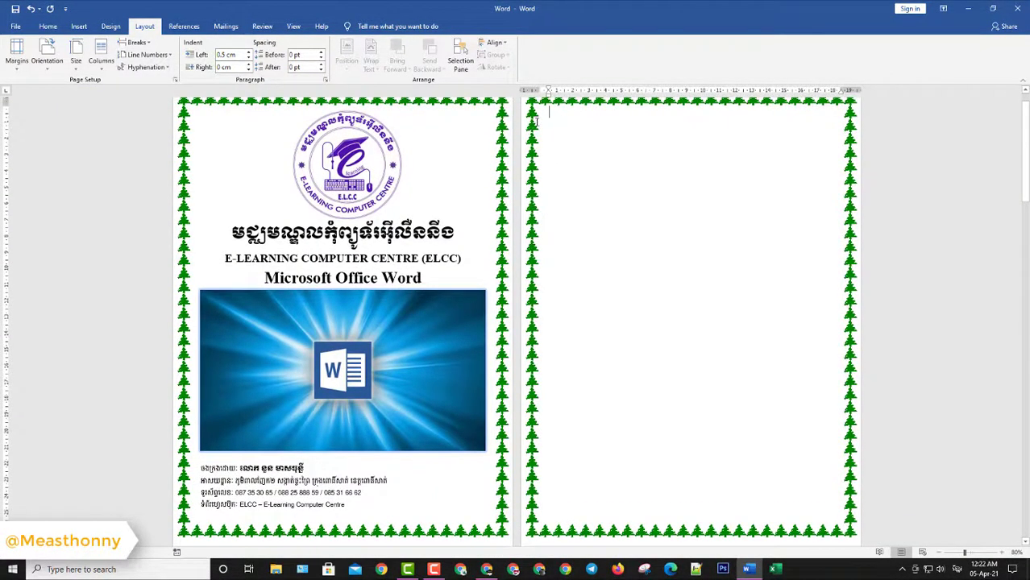
# - Insert a Next Page section break on the blank bordered second page and delete the surplus blank page before the table of contents
pyautogui.scroll(-3, 593, 226)
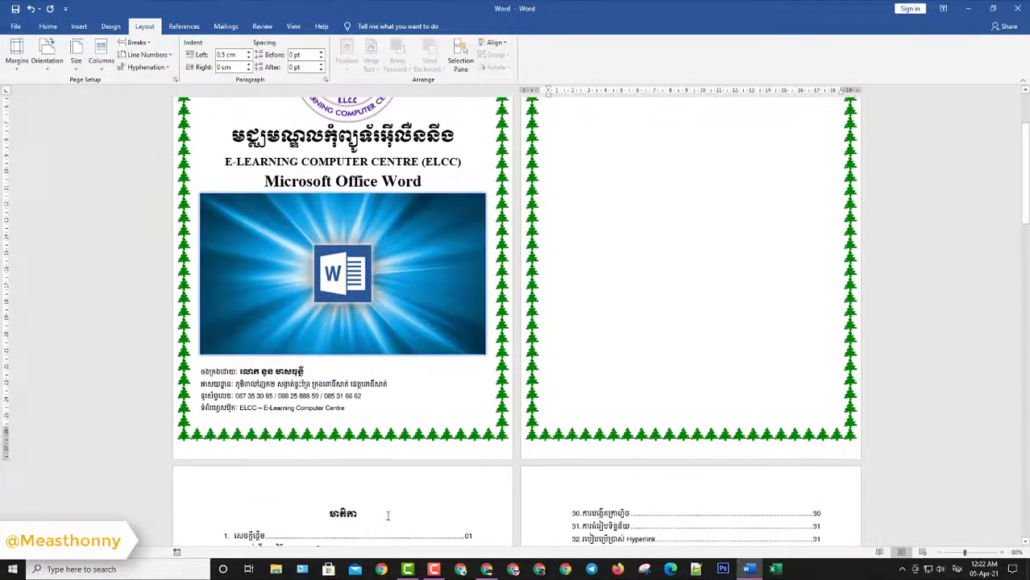
pyautogui.scroll(3, 389, 512)
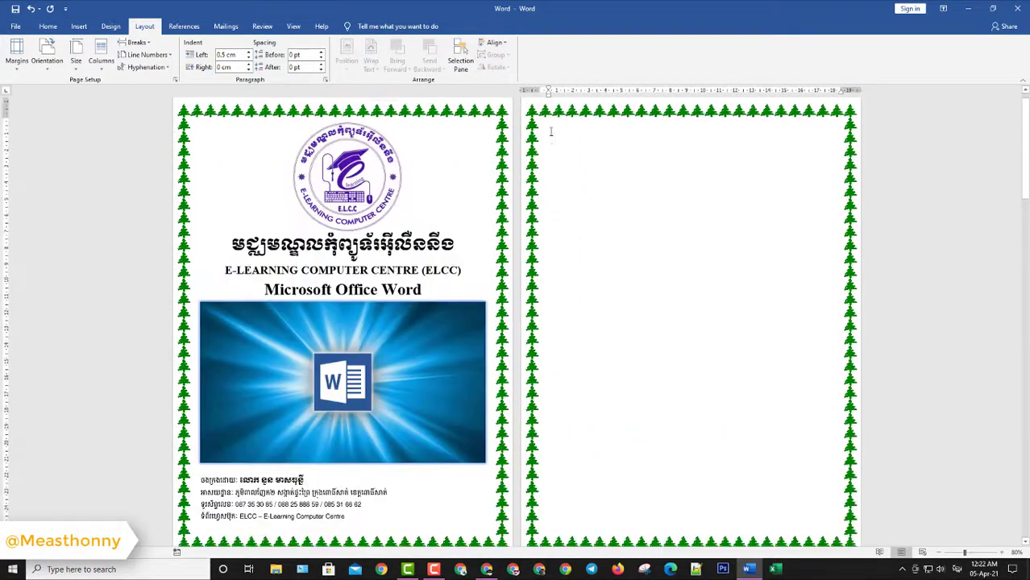
pyautogui.click(553, 506)
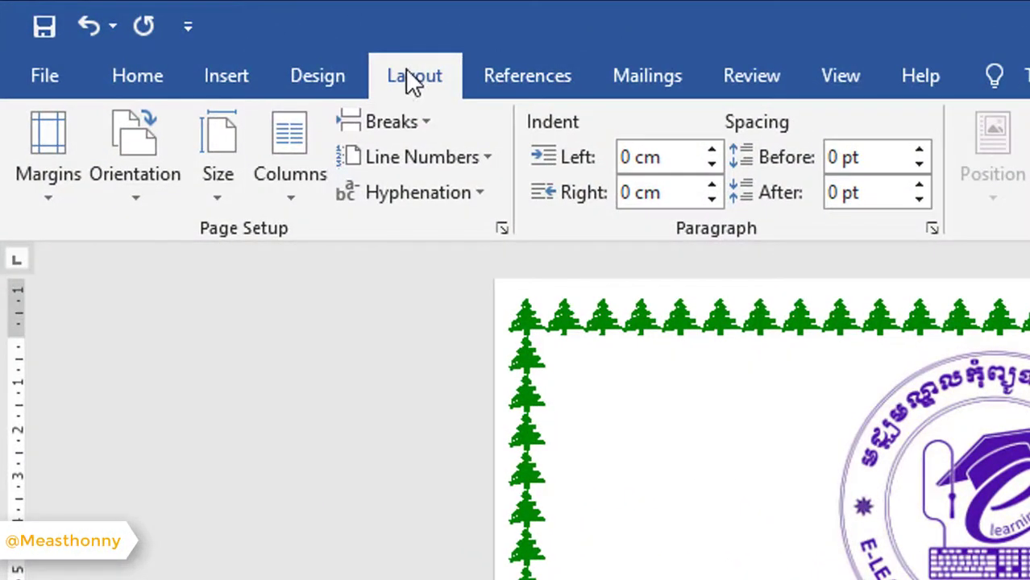
pyautogui.click(422, 119)
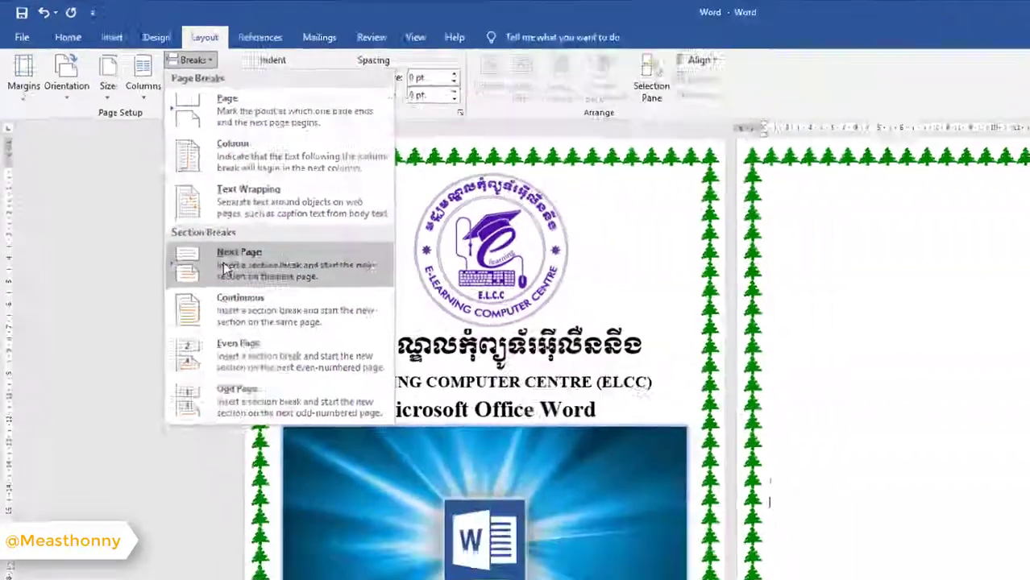
pyautogui.click(224, 261)
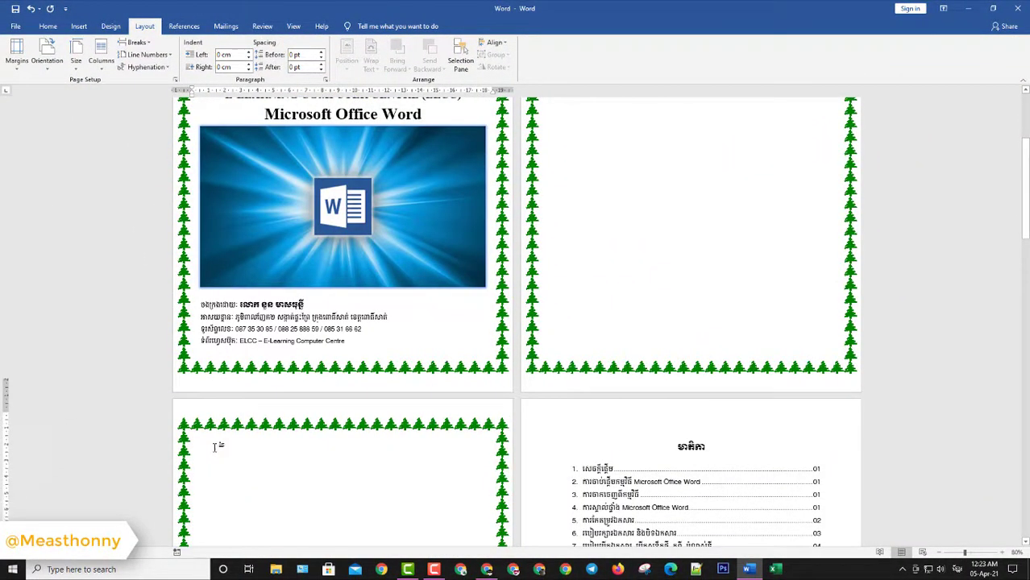
pyautogui.scroll(-3, 223, 384)
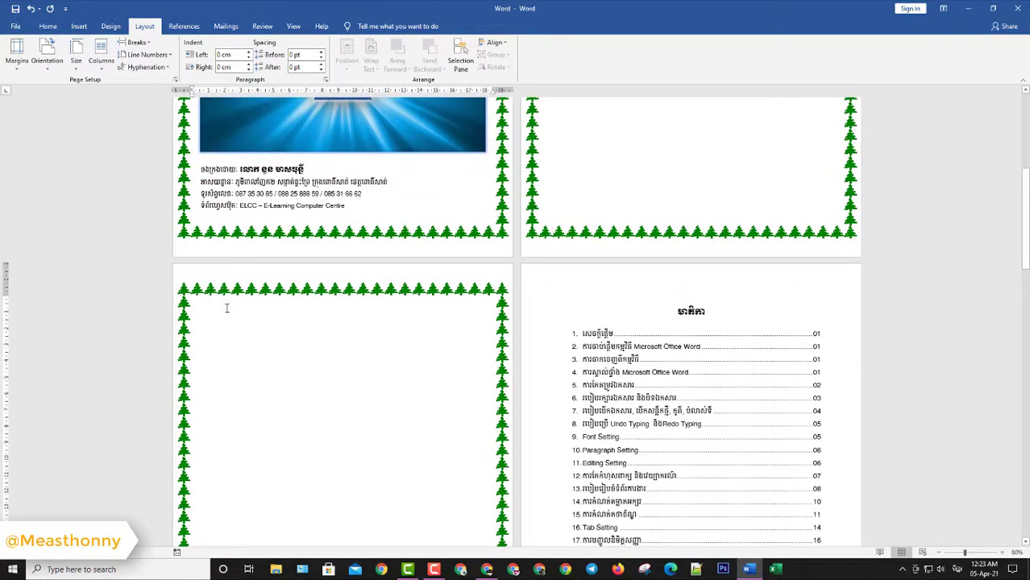
pyautogui.press('Delete')
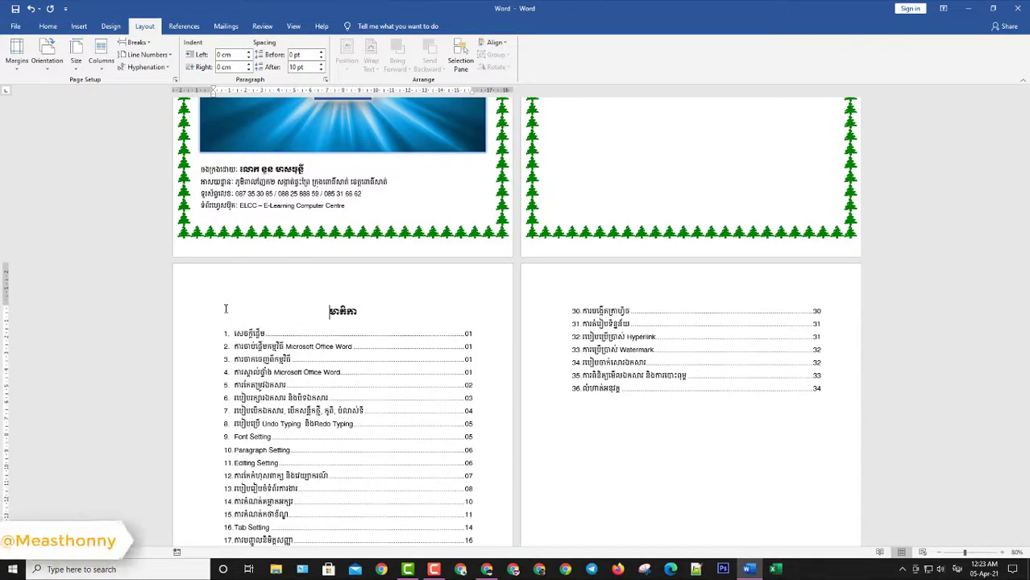
# - Check how the cover, blank page, table of contents and body pages follow one another, up to the last contents entries
pyautogui.scroll(-2, 453, 282)
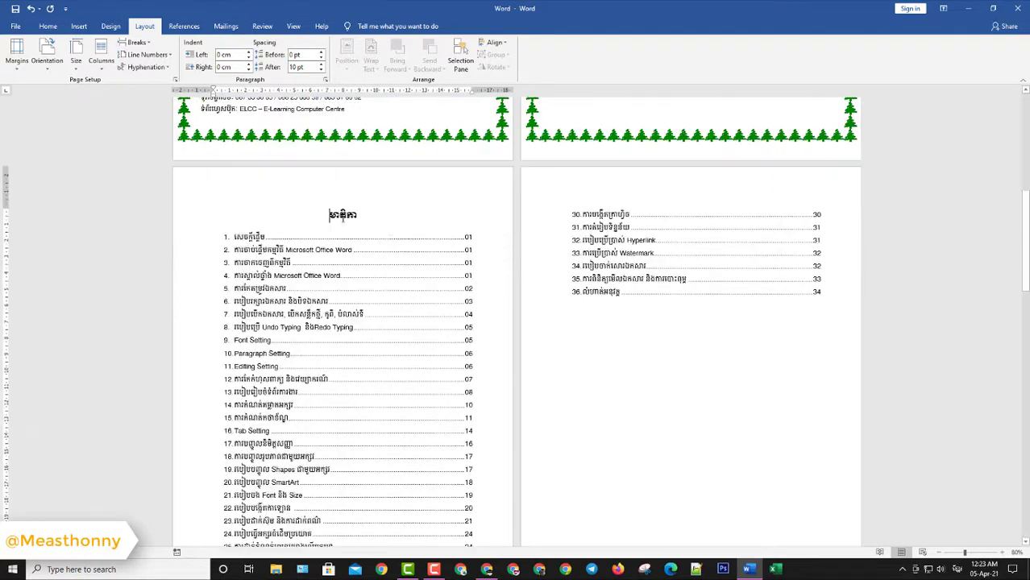
pyautogui.scroll(-2, 433, 285)
pyautogui.scroll(-4, 433, 285)
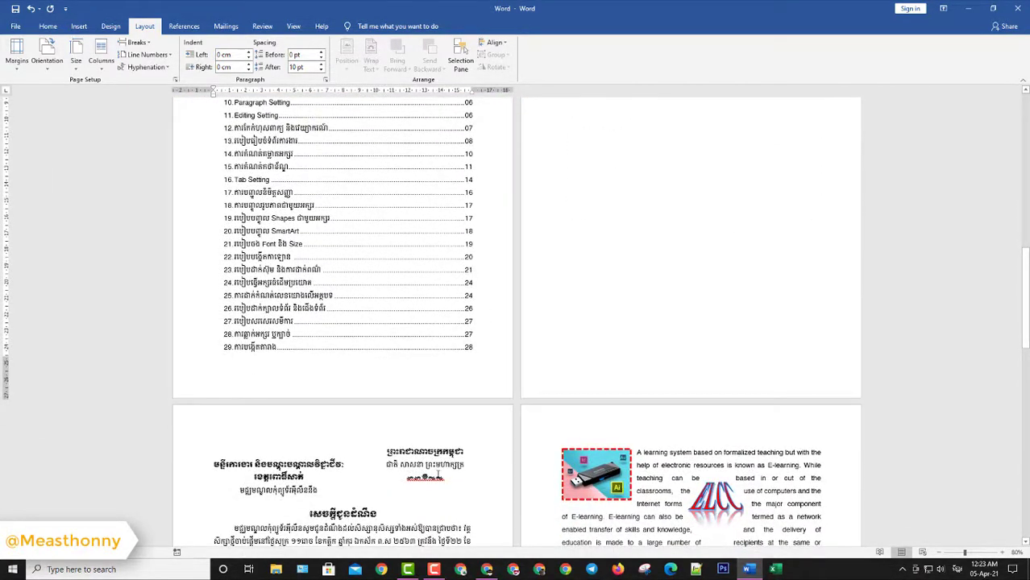
pyautogui.scroll(10, 438, 474)
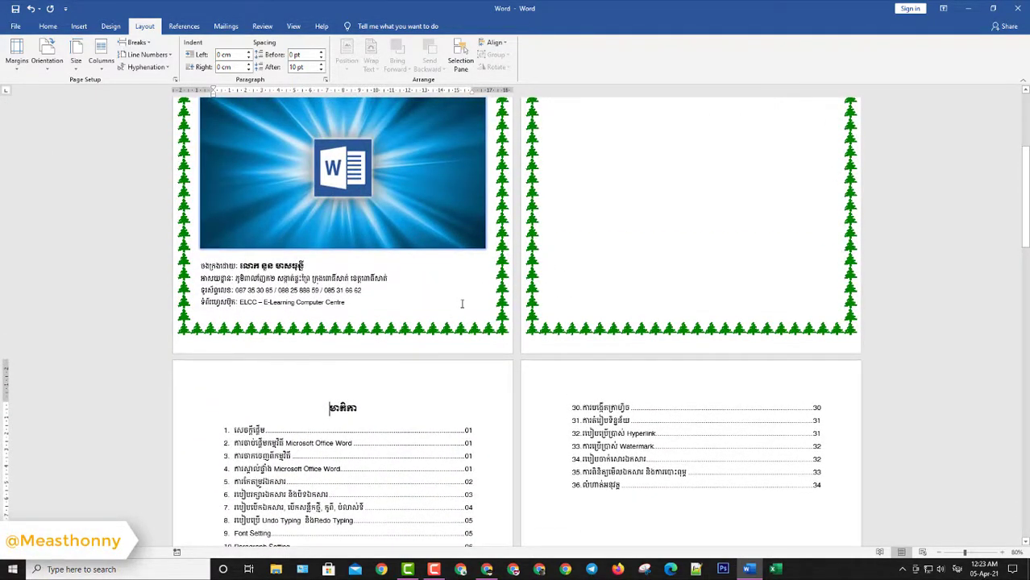
pyautogui.click(580, 317)
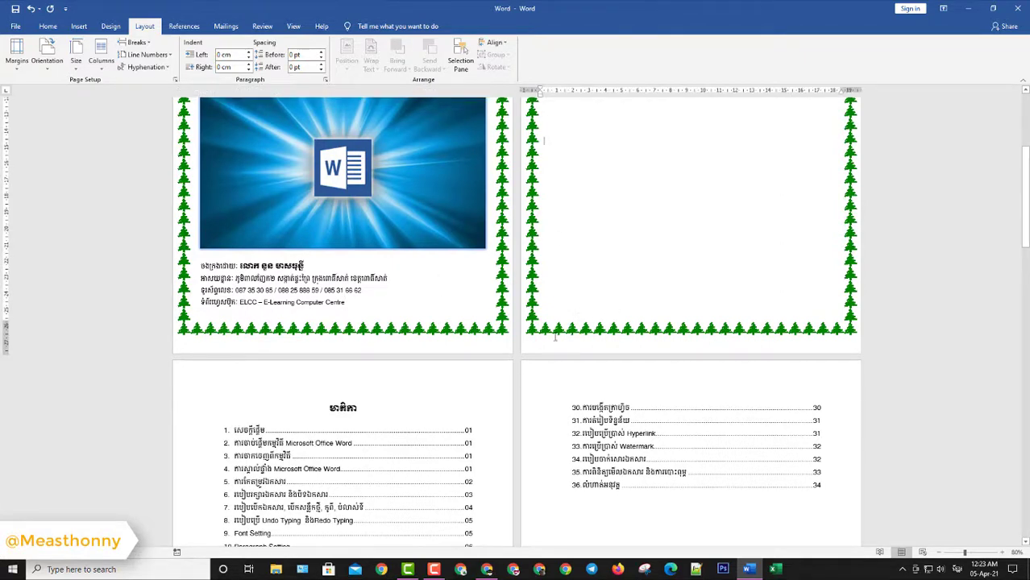
pyautogui.click(382, 302)
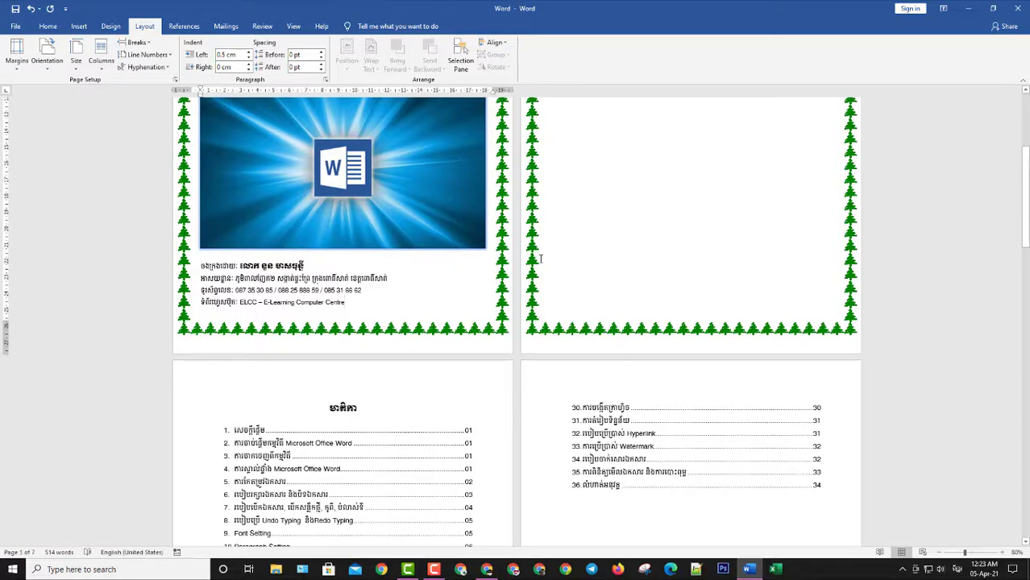
pyautogui.click(586, 270)
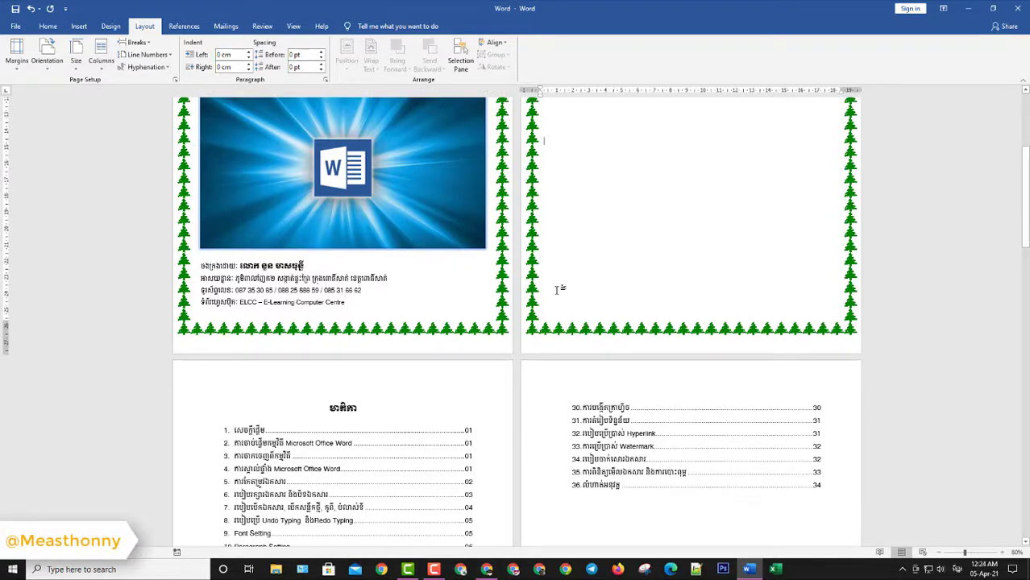
pyautogui.click(370, 404)
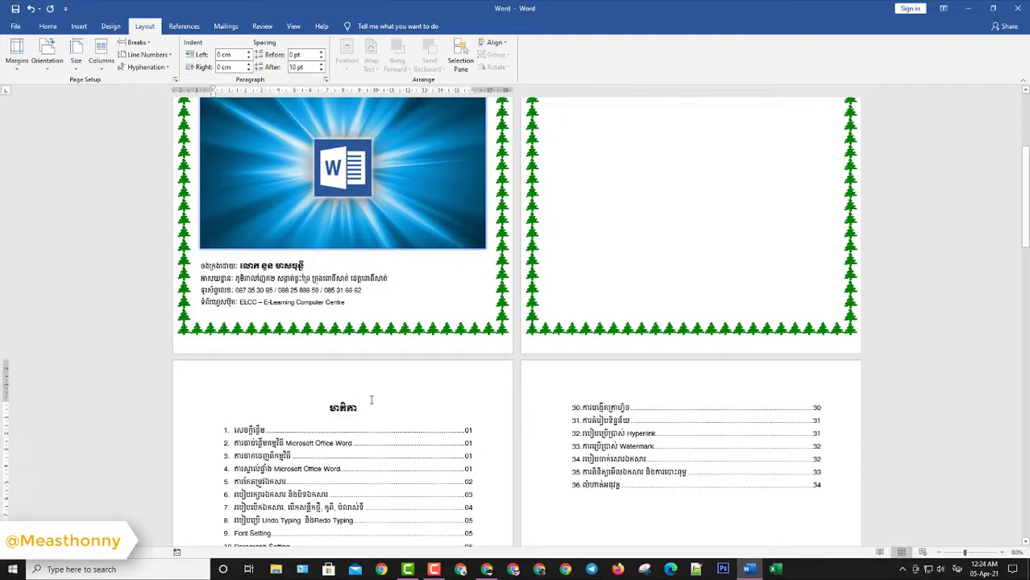
pyautogui.scroll(-3, 375, 215)
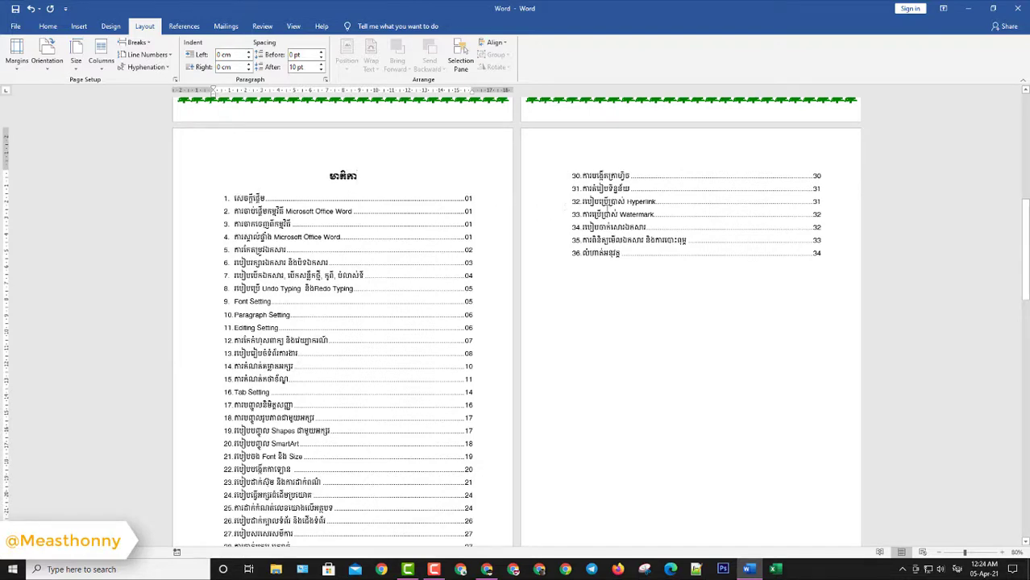
pyautogui.scroll(-2, 510, 323)
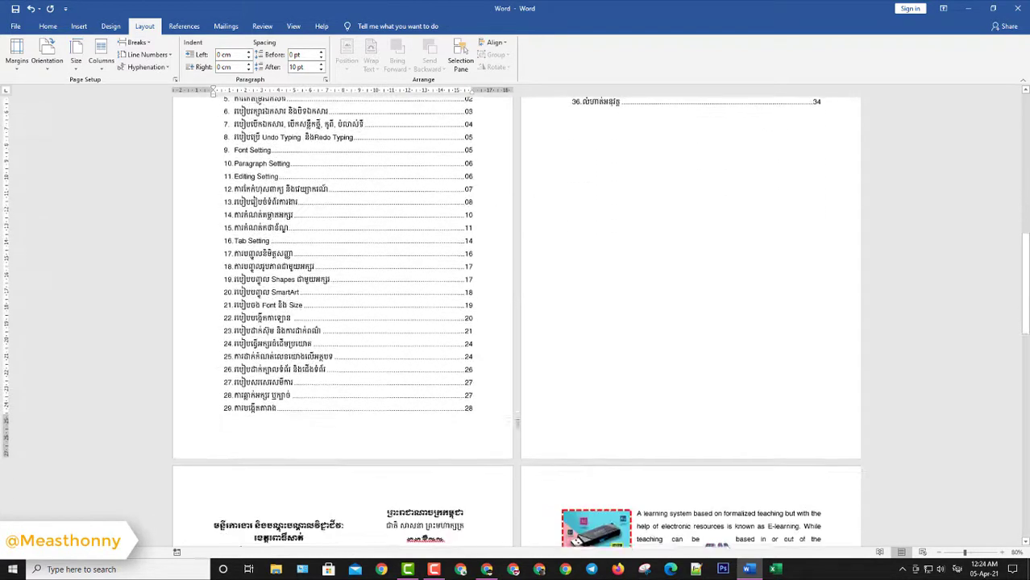
pyautogui.scroll(2, 517, 405)
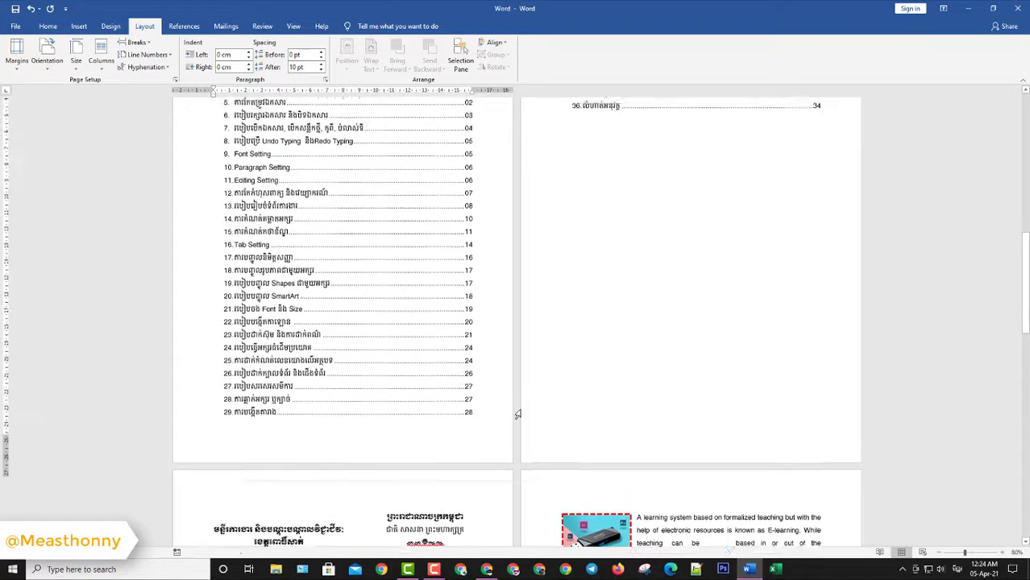
pyautogui.click(479, 525)
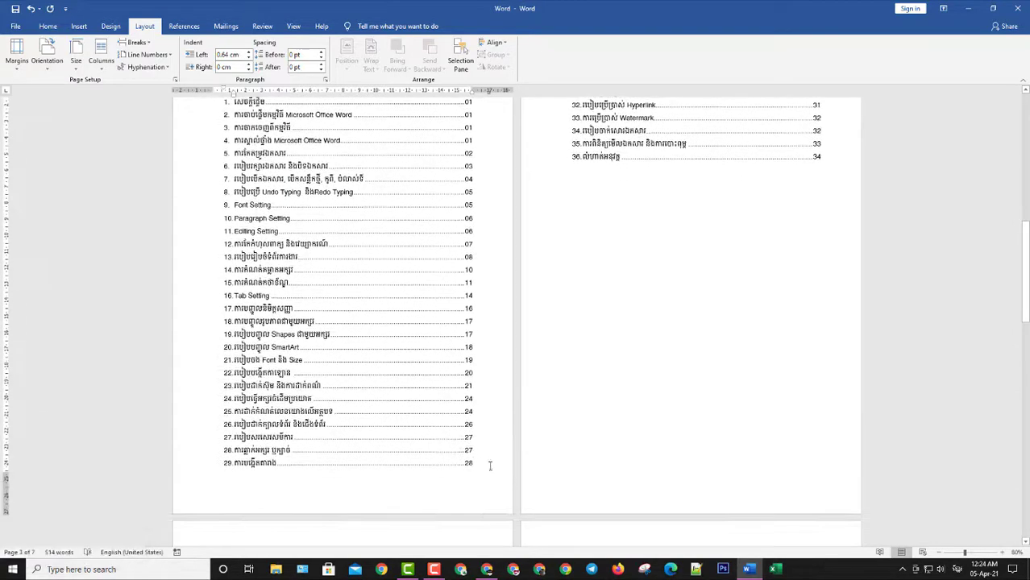
pyautogui.scroll(1, 565, 455)
pyautogui.scroll(-1, 693, 461)
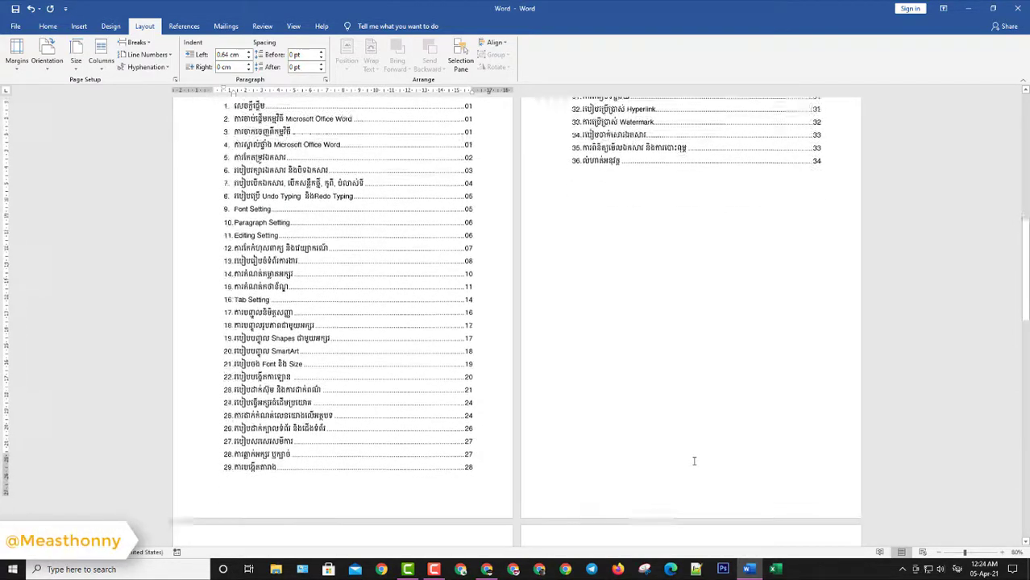
# - Insert a Next Page section break after the last table of contents entry and delete the surplus blank page before the body text
pyautogui.scroll(-1, 558, 412)
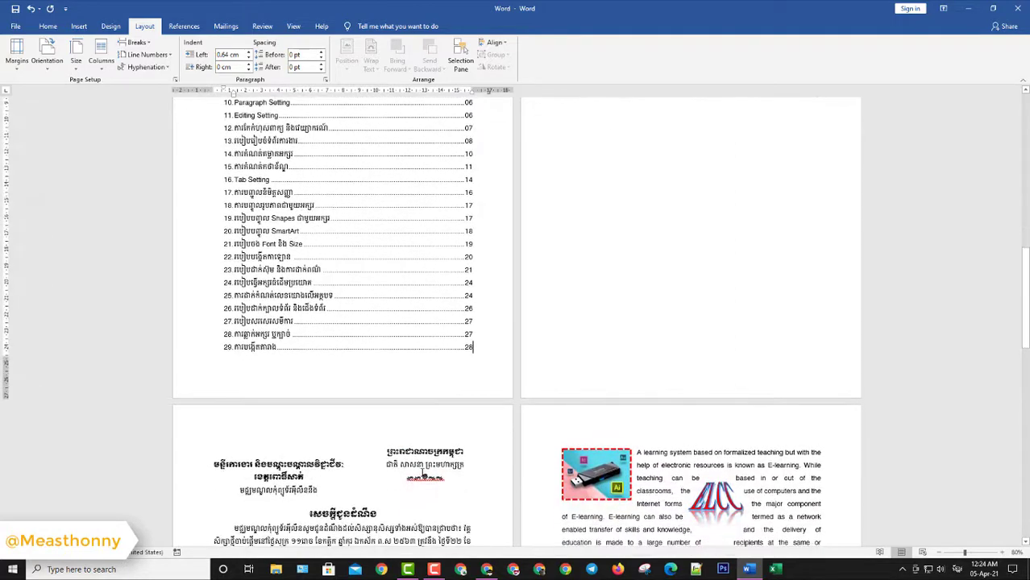
pyautogui.scroll(3, 422, 476)
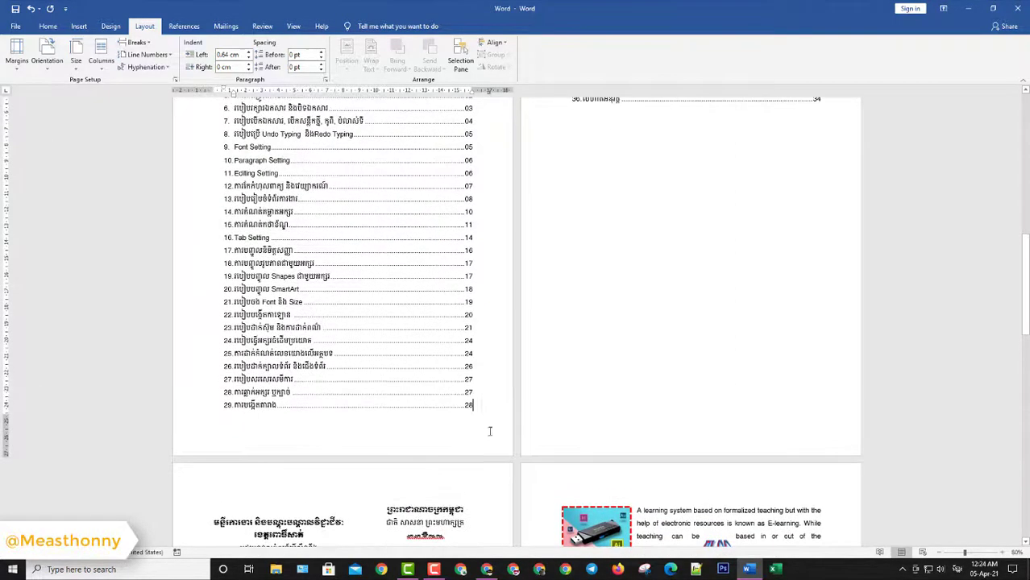
pyautogui.click(577, 244)
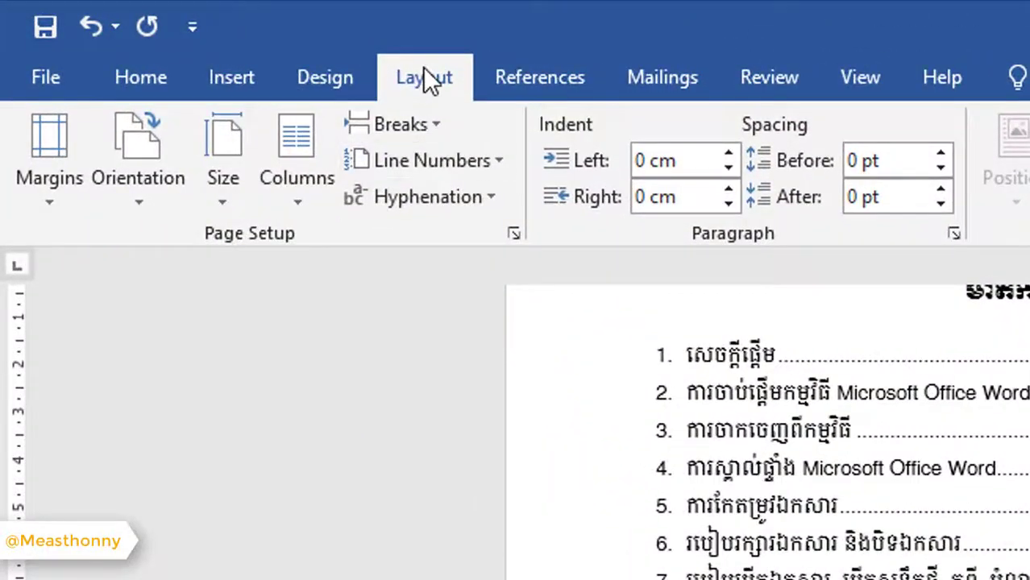
pyautogui.click(442, 122)
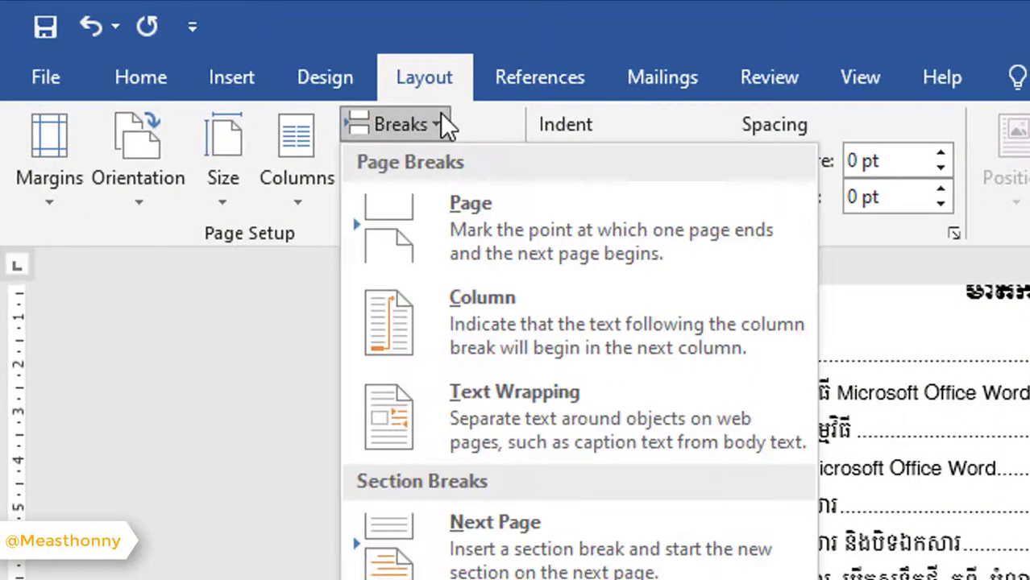
pyautogui.click(497, 550)
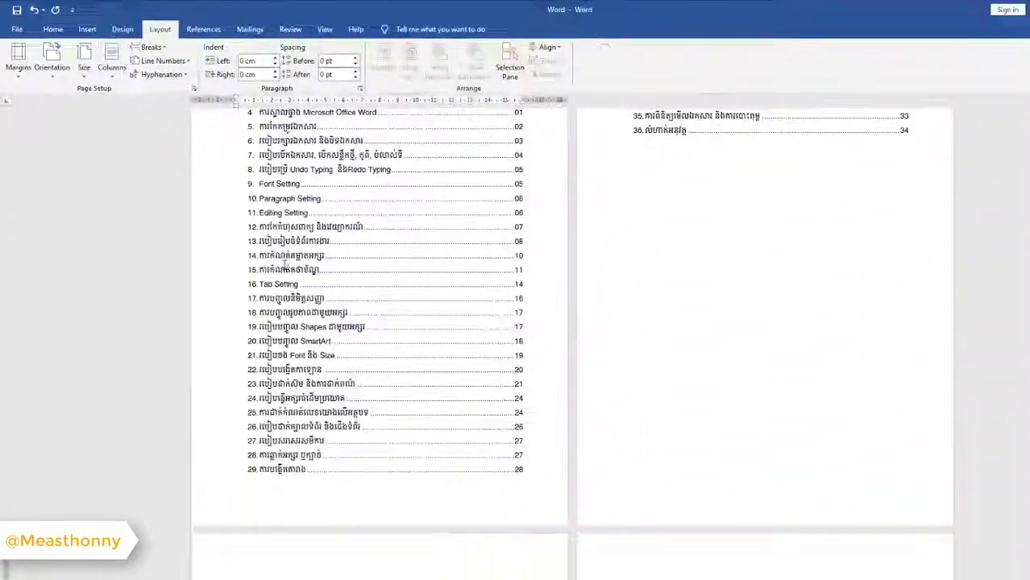
pyautogui.scroll(-4, 284, 265)
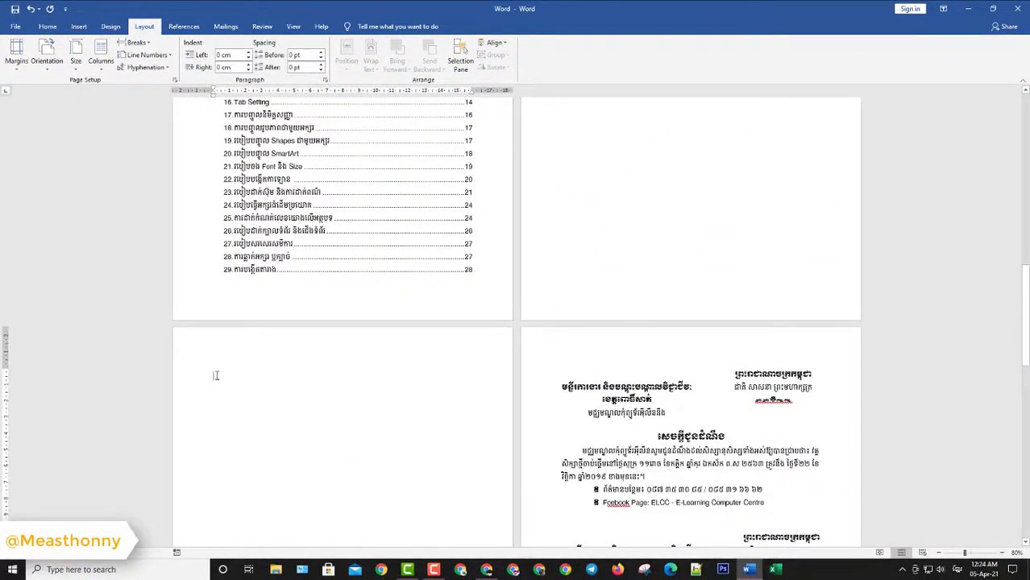
pyautogui.press('Delete')
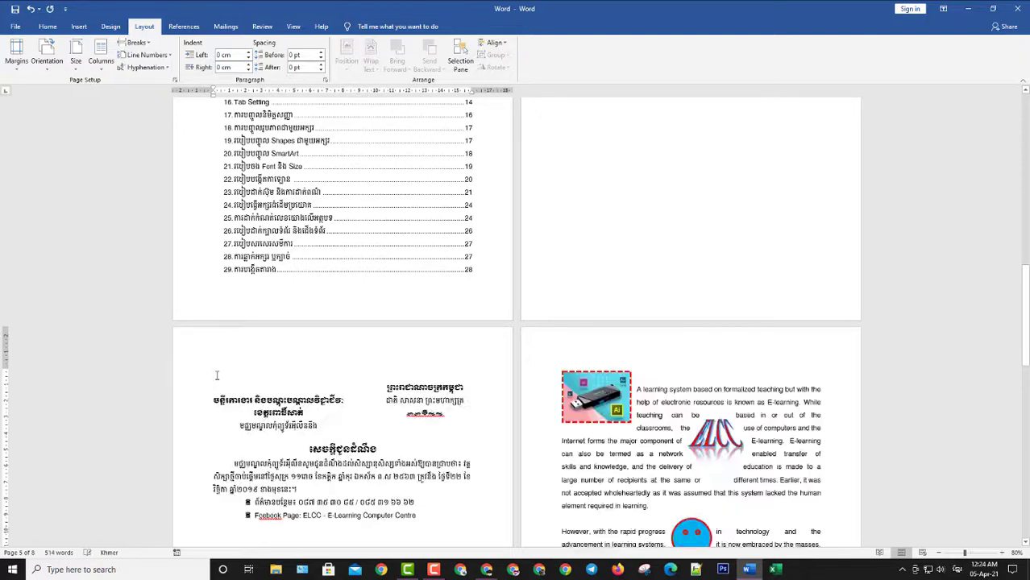
# - Starting from the cover page, add page numbers at the bottom of the page in the Plain Number 3 style
pyautogui.scroll(-6, 216, 375)
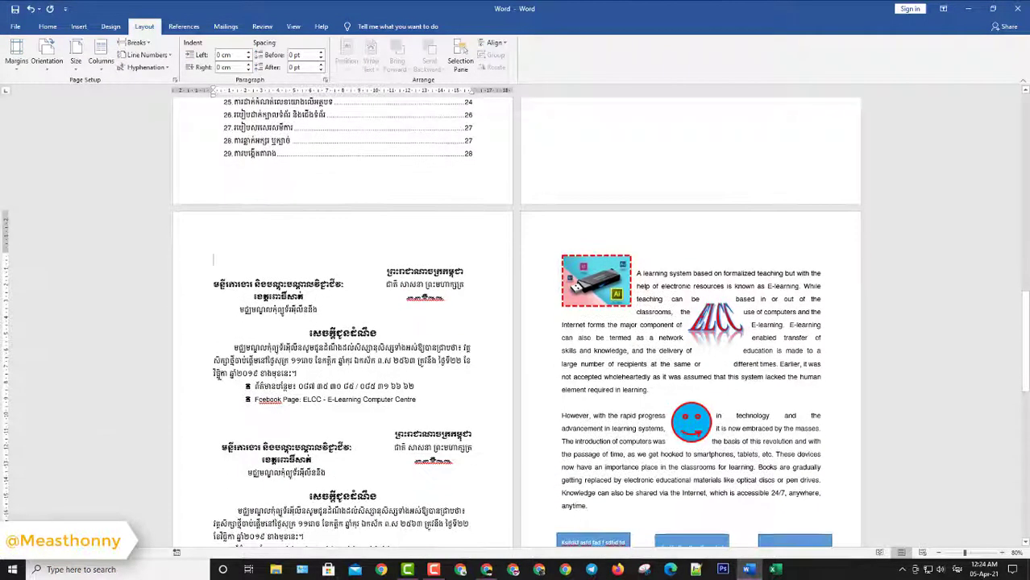
pyautogui.scroll(4, 366, 403)
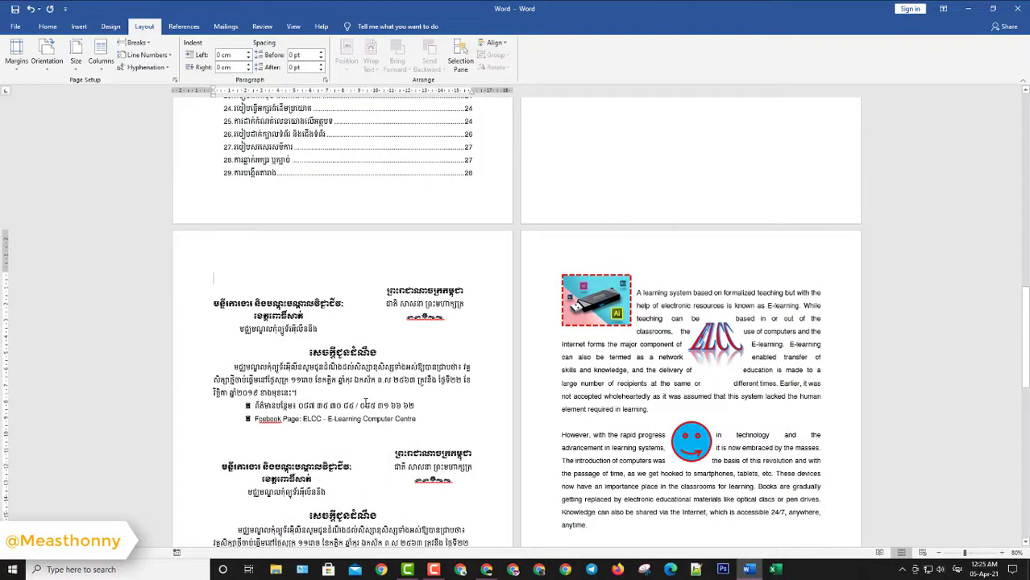
pyautogui.scroll(12, 366, 401)
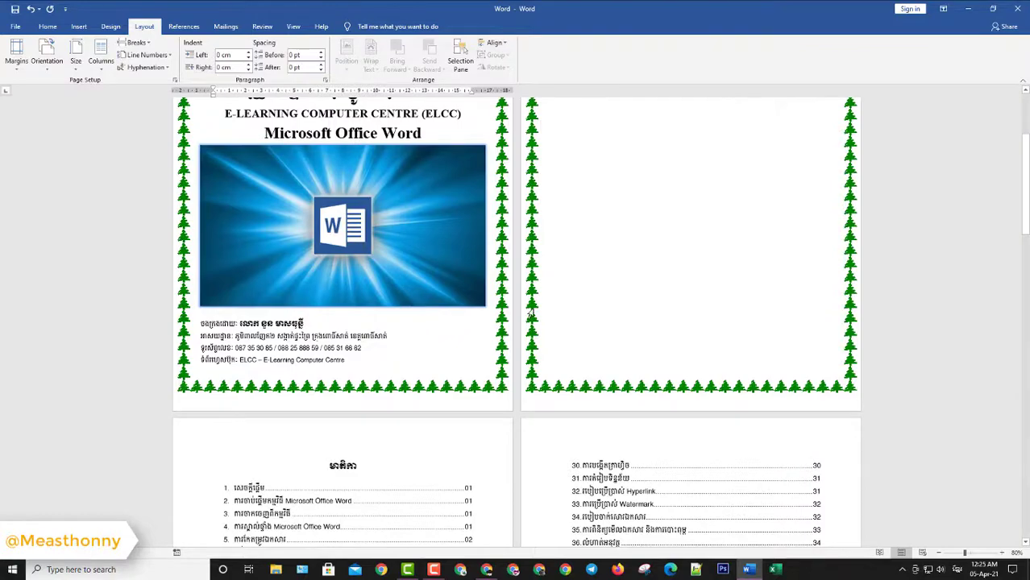
pyautogui.click(403, 368)
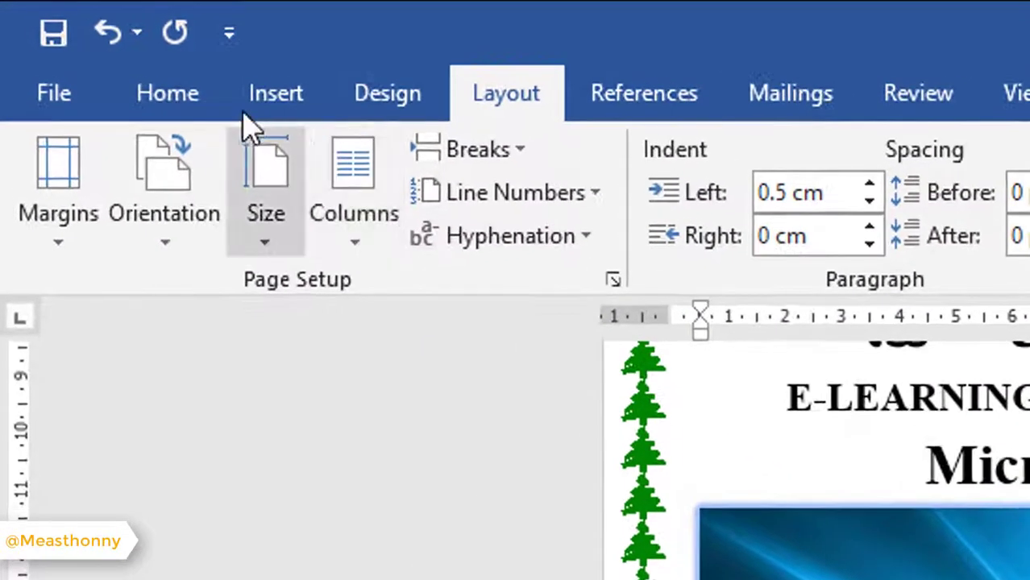
pyautogui.click(266, 100)
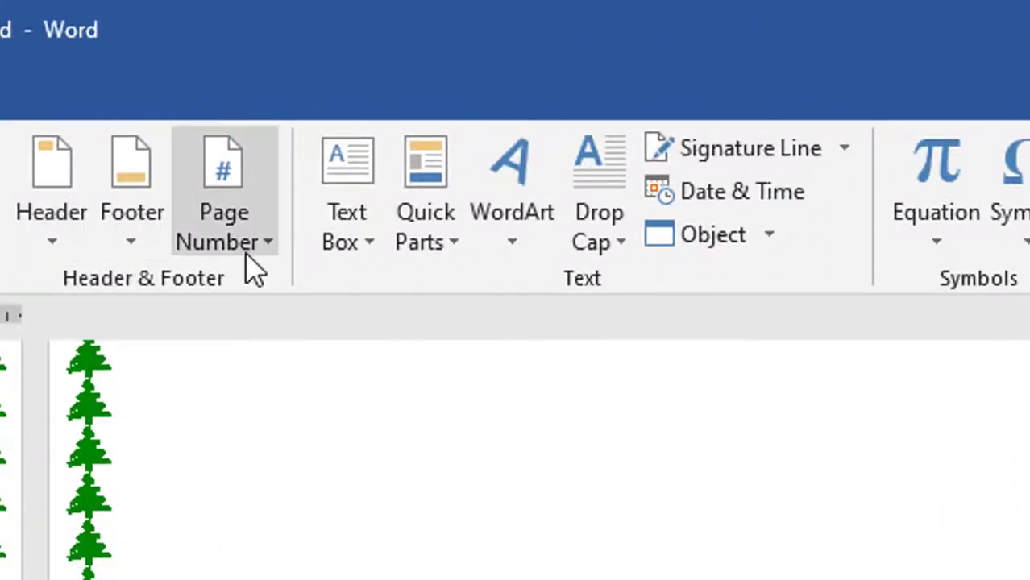
pyautogui.click(256, 255)
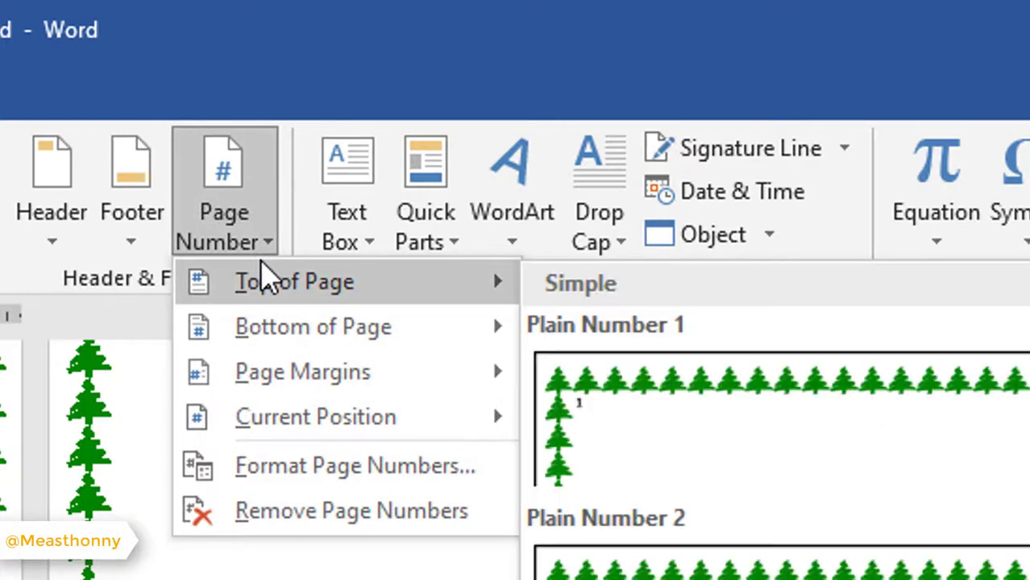
pyautogui.moveTo(281, 332)
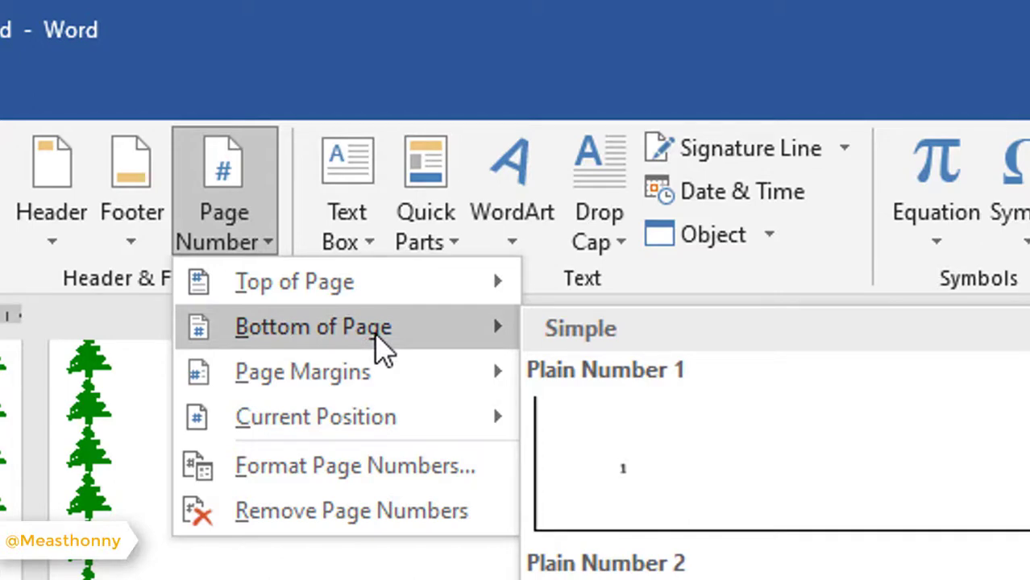
pyautogui.moveTo(364, 305)
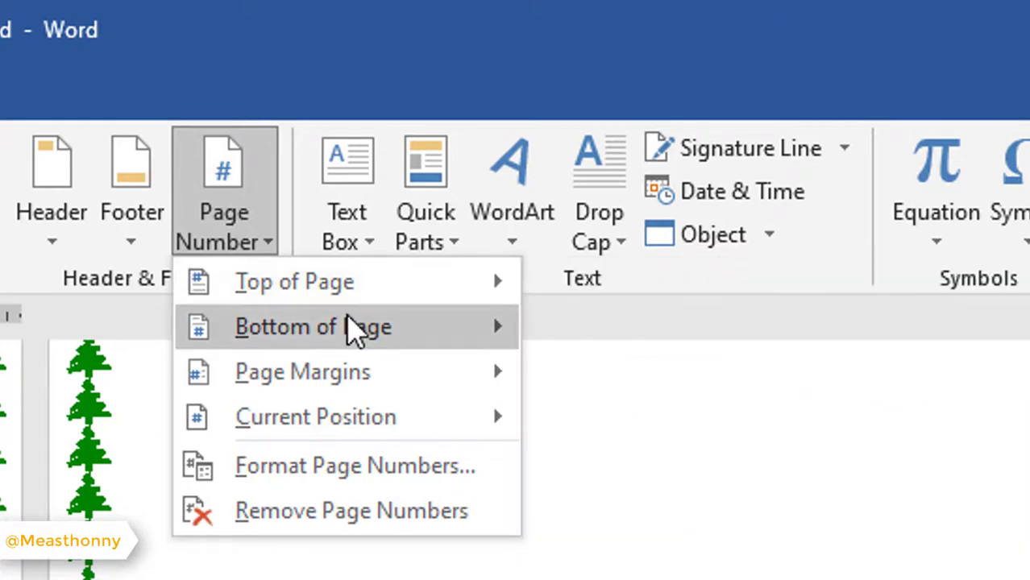
pyautogui.moveTo(334, 324)
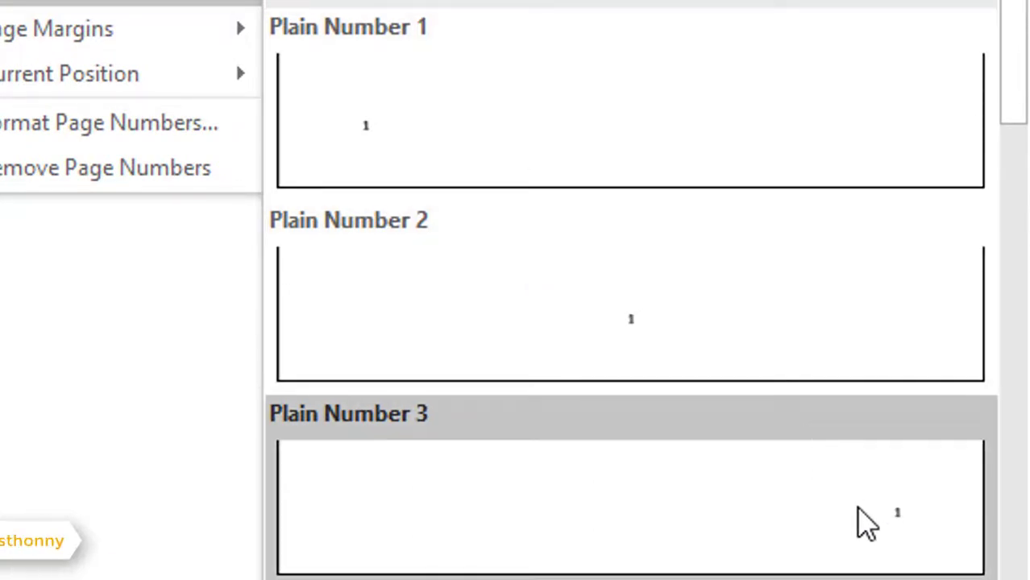
pyautogui.click(904, 519)
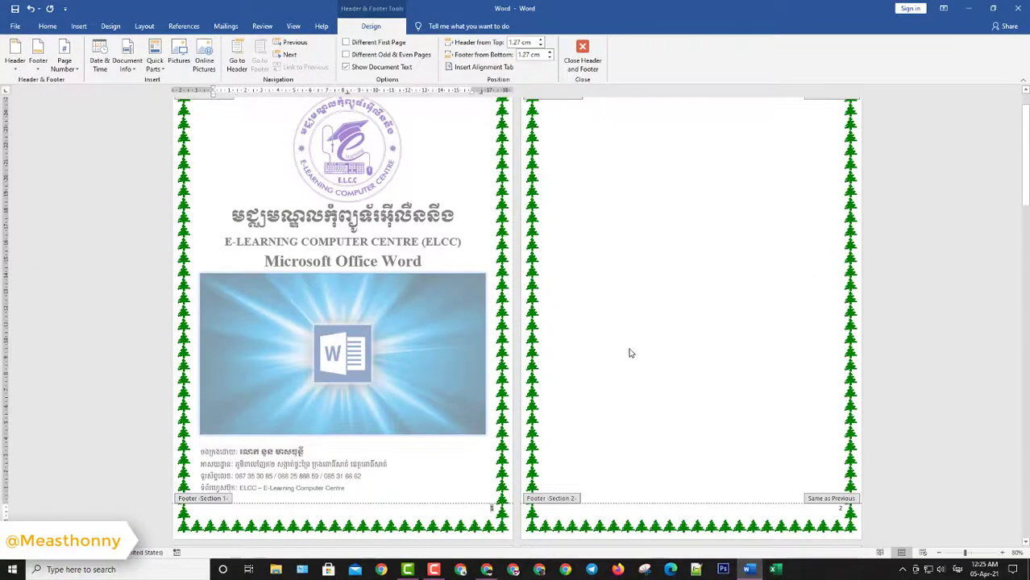
# - Turn on Different First Page for the footers of both the cover page and the blank bordered second page
pyautogui.scroll(-5, 435, 423)
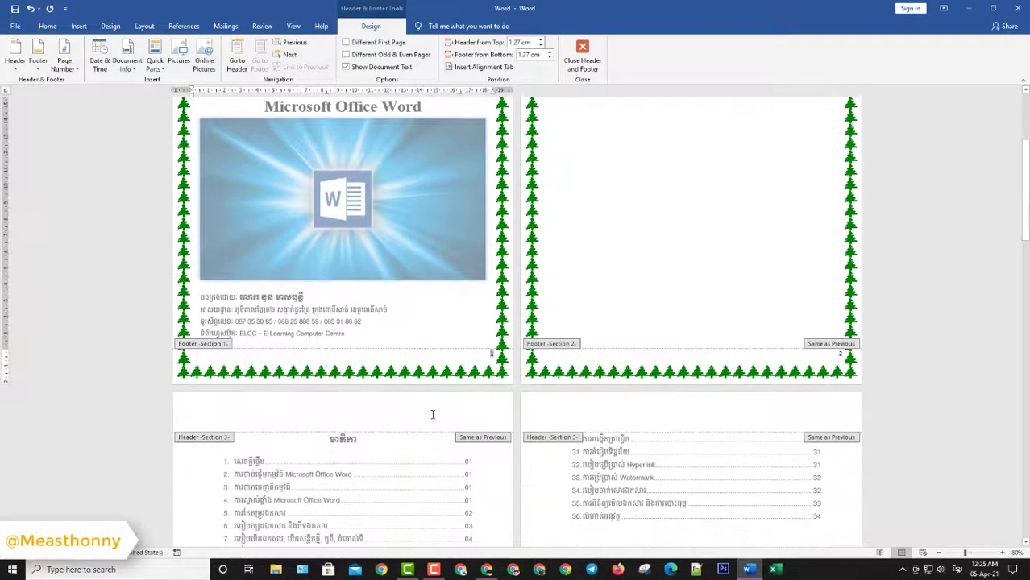
pyautogui.scroll(-2, 431, 415)
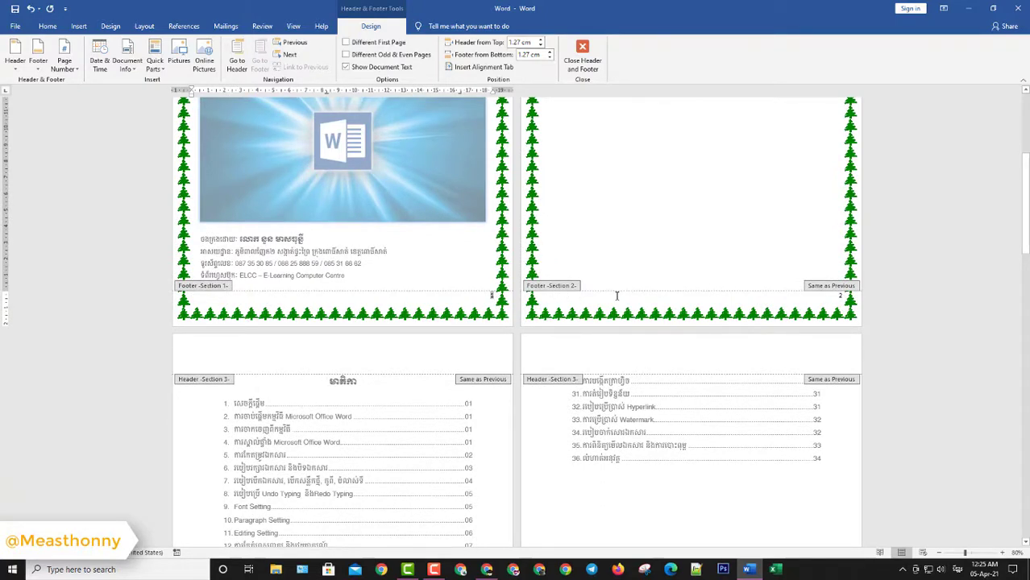
pyautogui.scroll(-6, 577, 329)
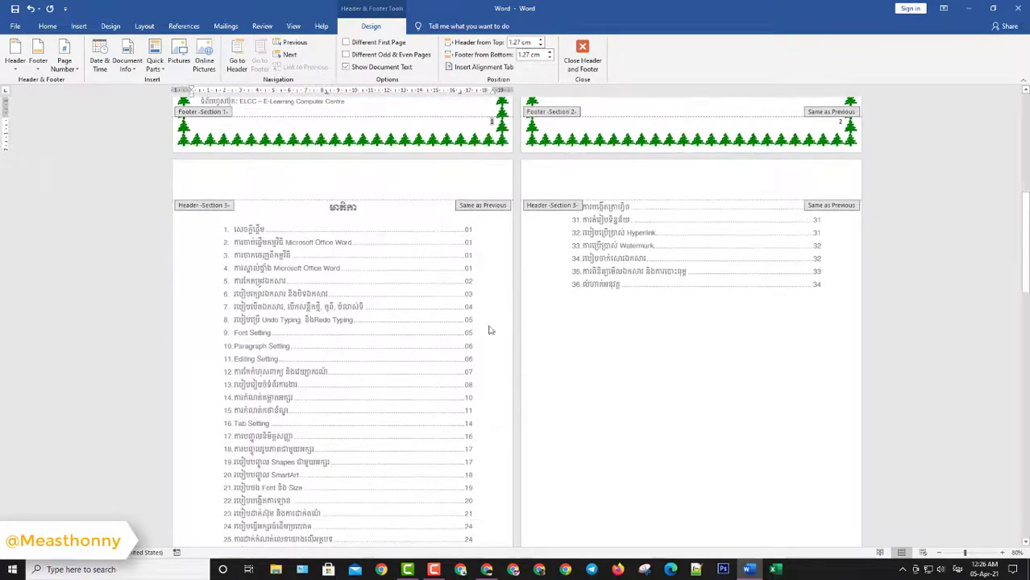
pyautogui.scroll(-1, 427, 299)
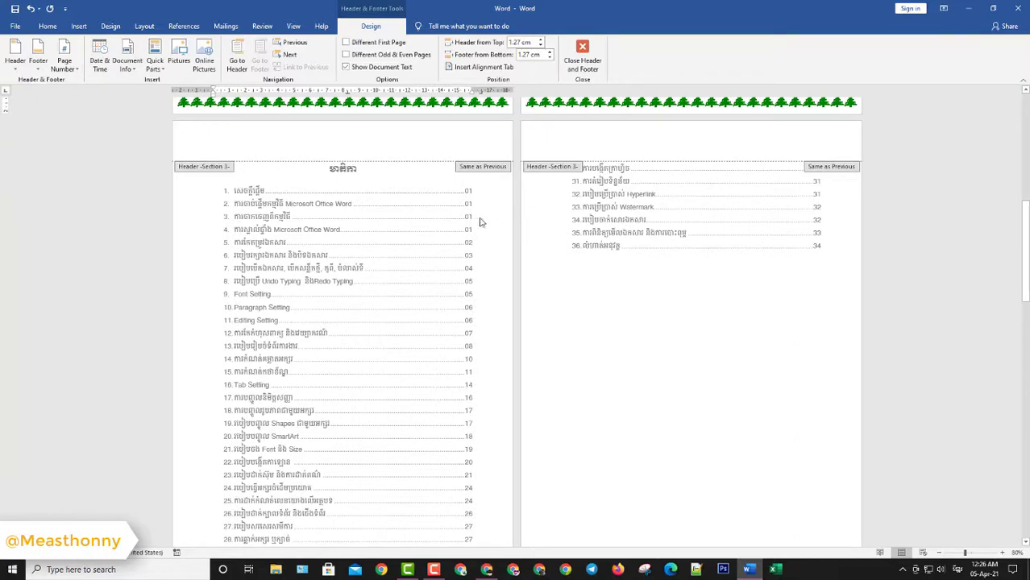
pyautogui.scroll(-8, 543, 272)
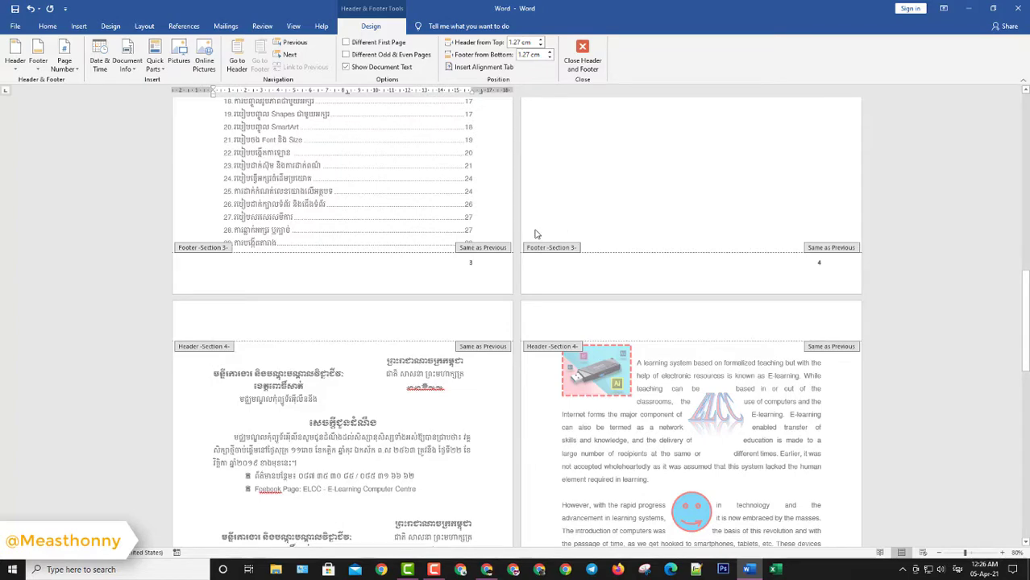
pyautogui.scroll(10, 500, 351)
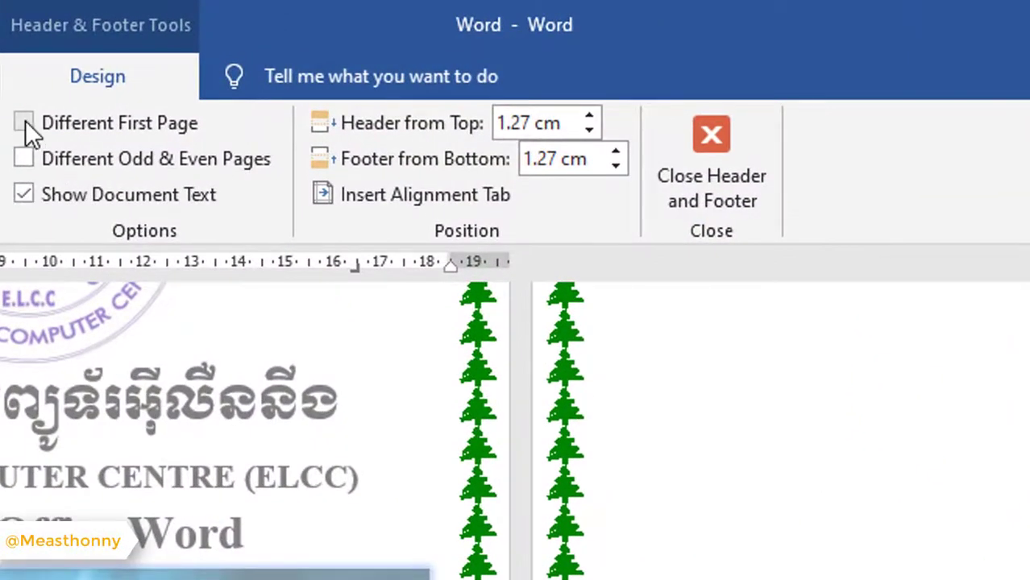
pyautogui.click(48, 121)
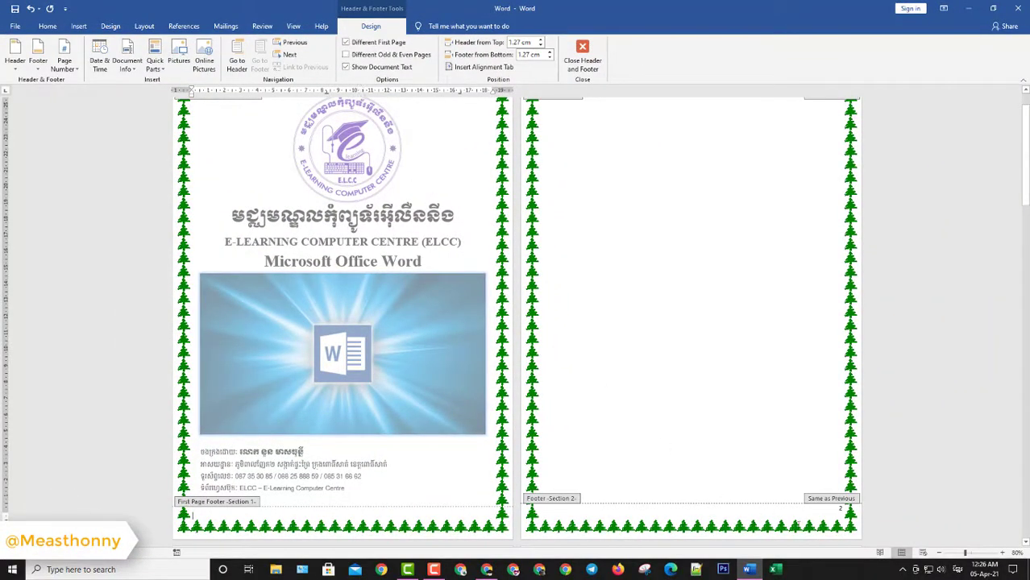
pyautogui.click(841, 509)
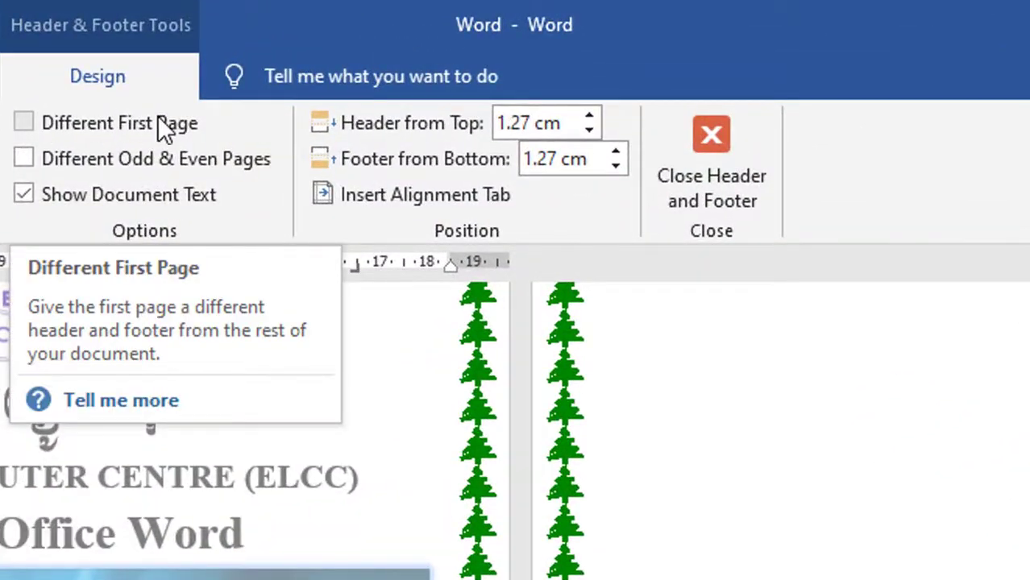
pyautogui.click(25, 120)
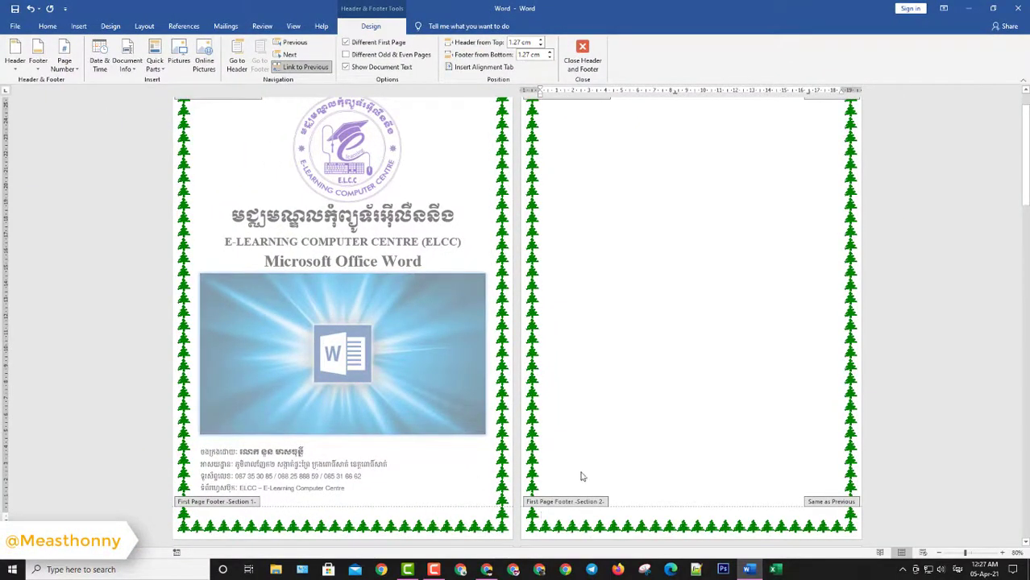
pyautogui.click(465, 465)
# - Format the page numbers of the table of contents section as i, ii, iii, starting at i
pyautogui.scroll(-3, 498, 466)
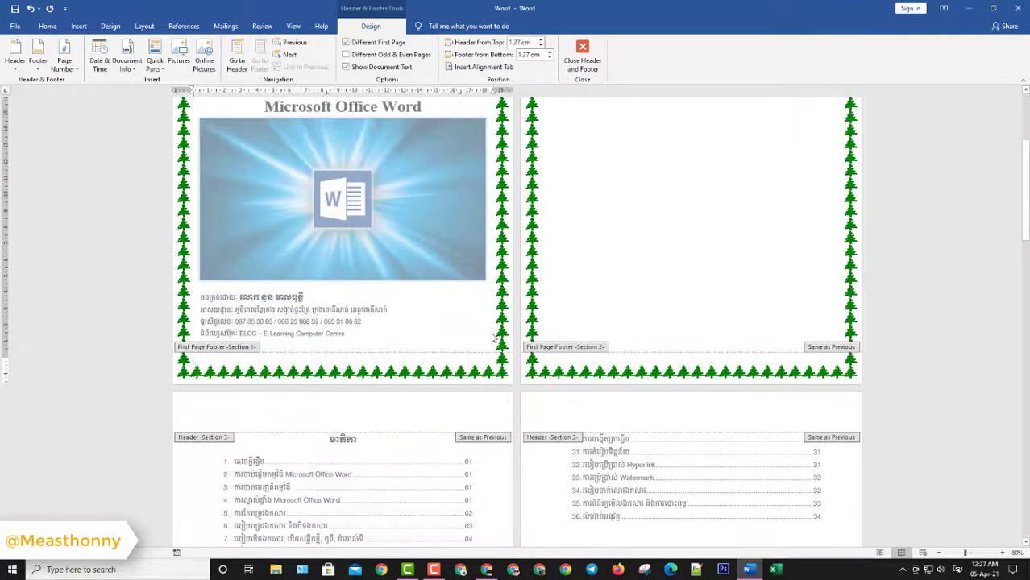
pyautogui.scroll(-4, 484, 338)
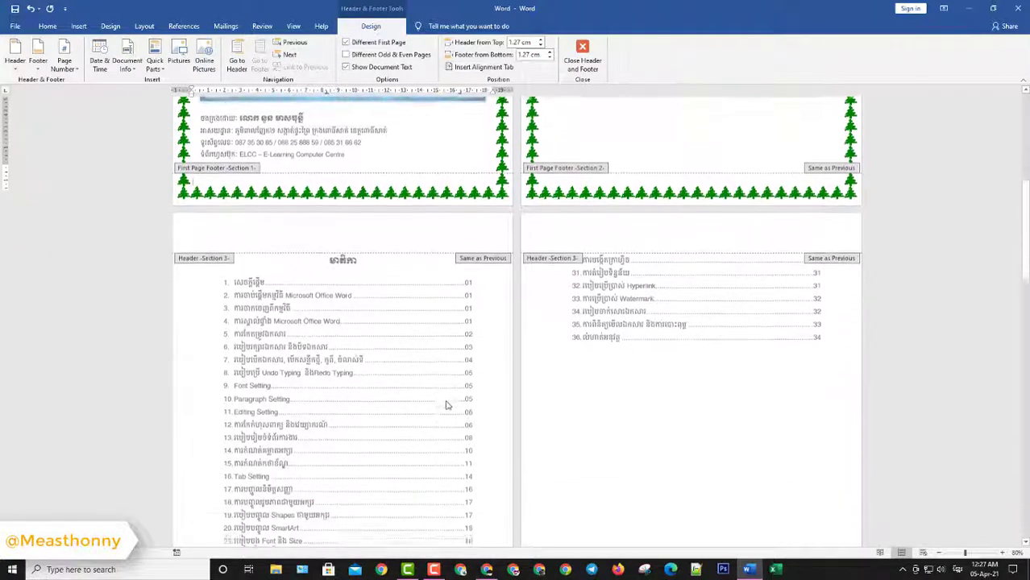
pyautogui.scroll(-5, 447, 405)
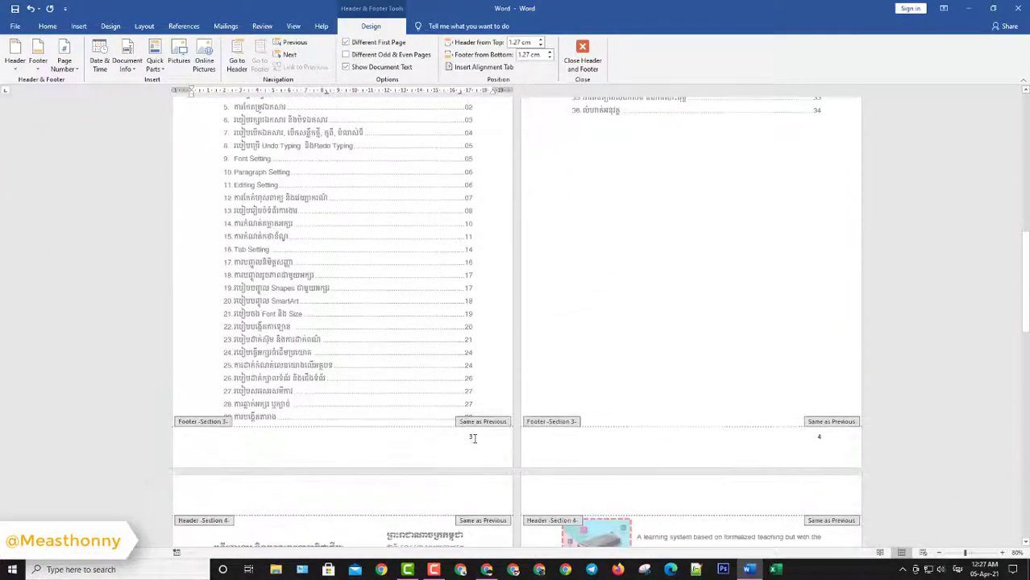
pyautogui.click(473, 439)
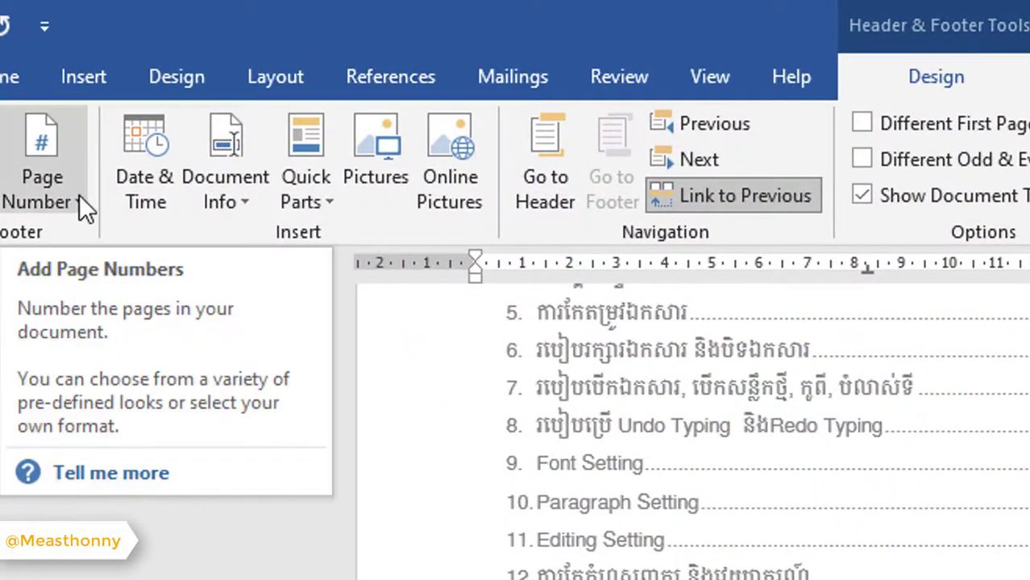
pyautogui.click(79, 194)
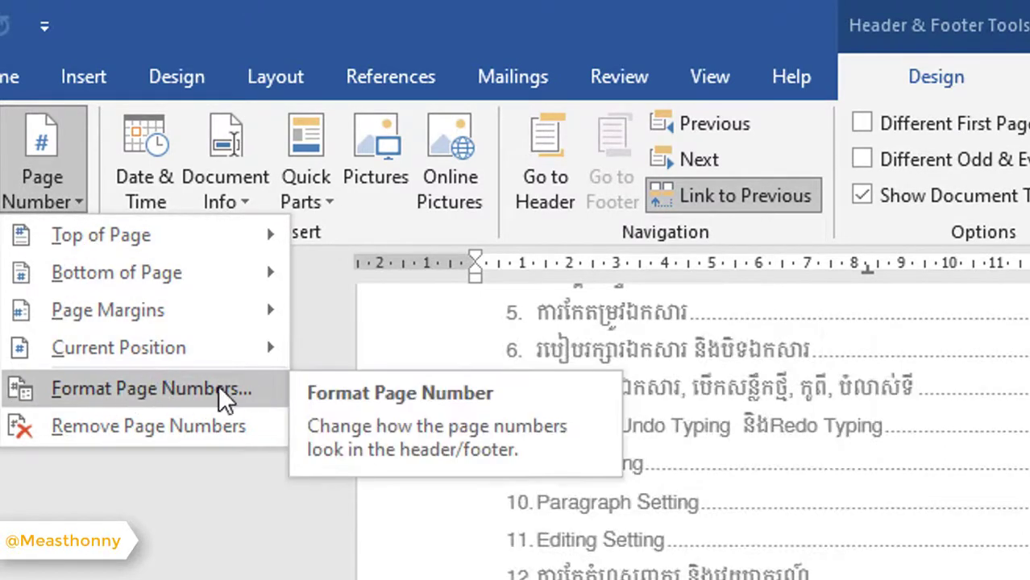
pyautogui.click(202, 388)
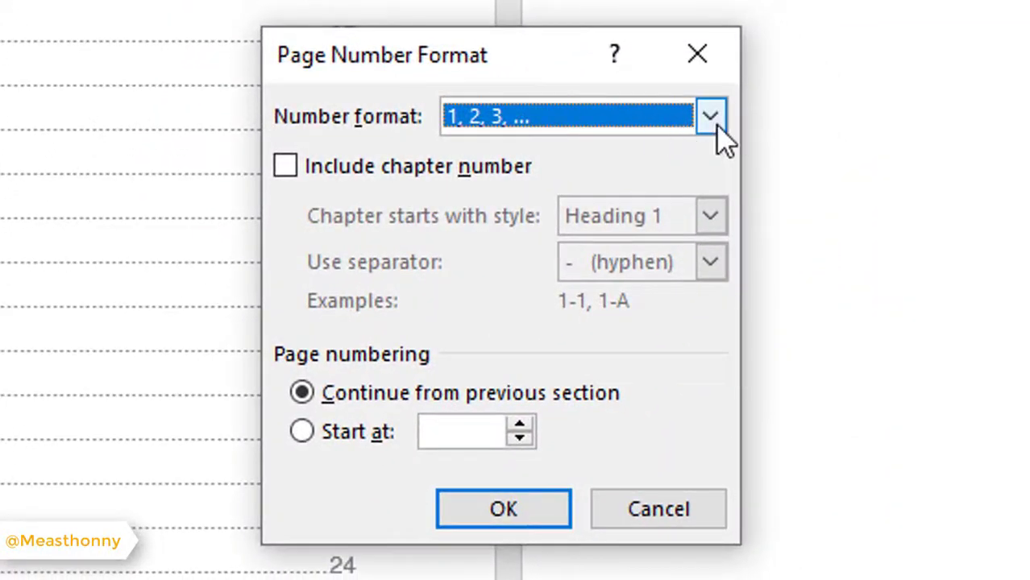
pyautogui.click(710, 117)
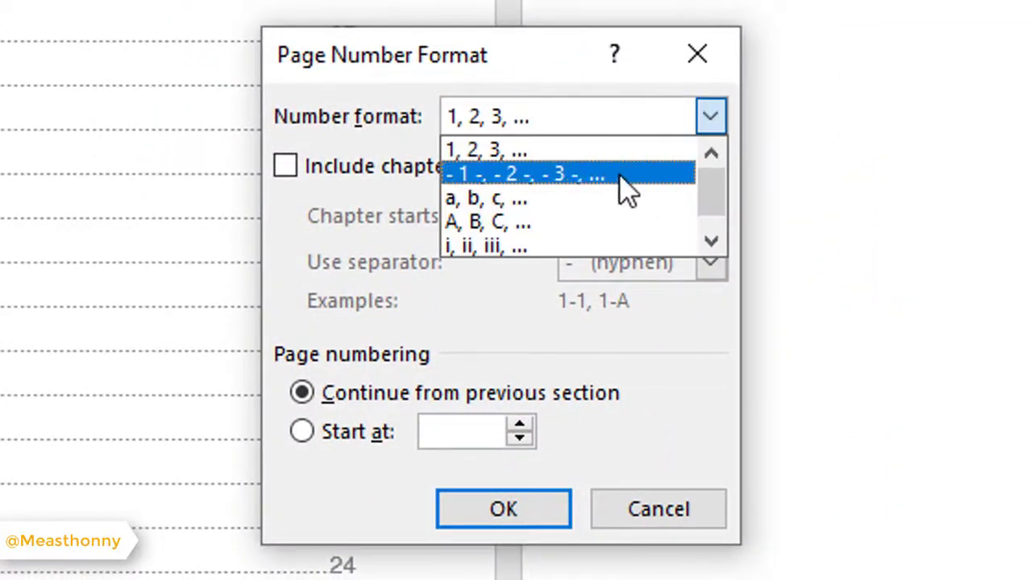
pyautogui.click(528, 246)
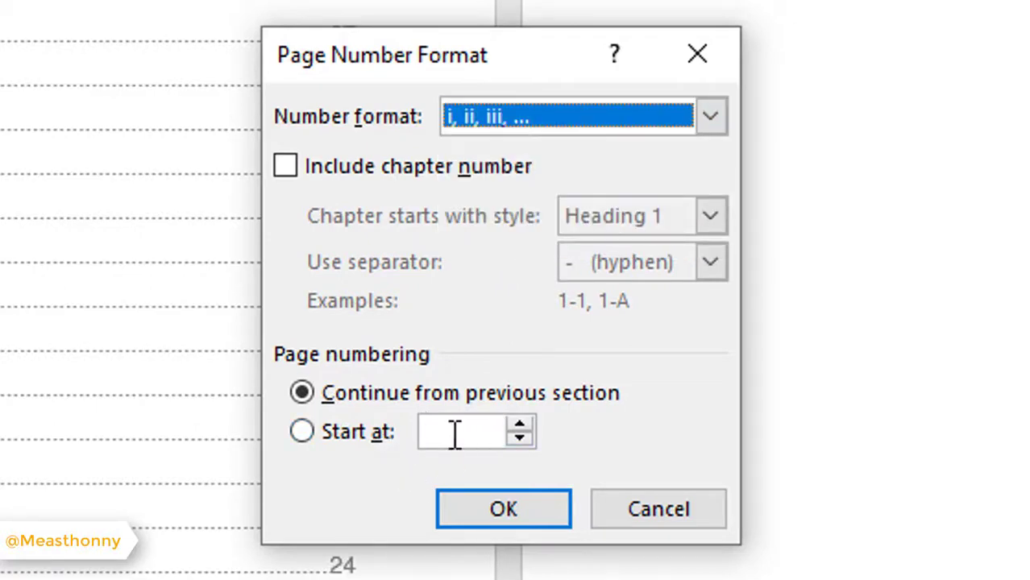
pyautogui.click(520, 425)
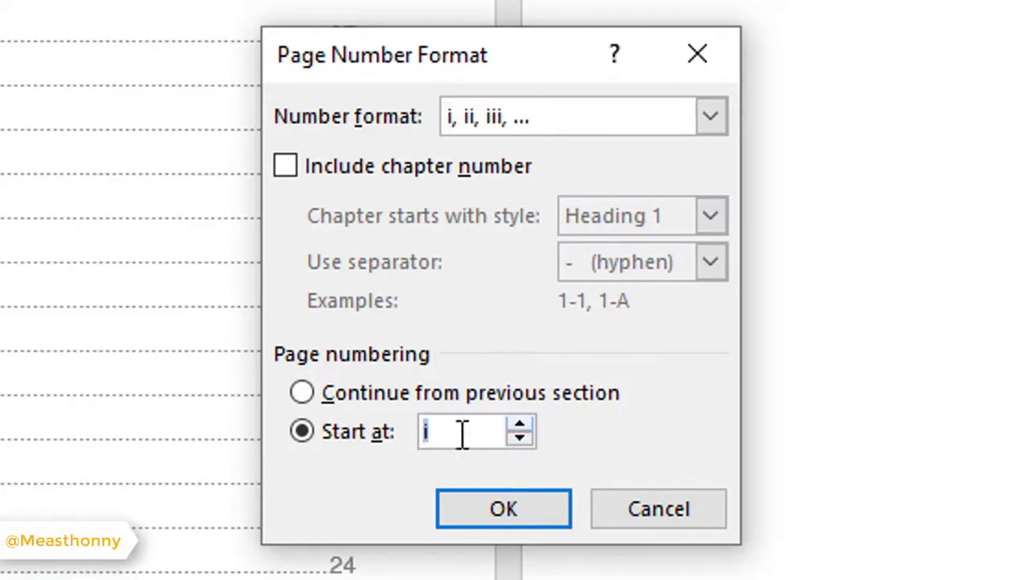
pyautogui.click(501, 510)
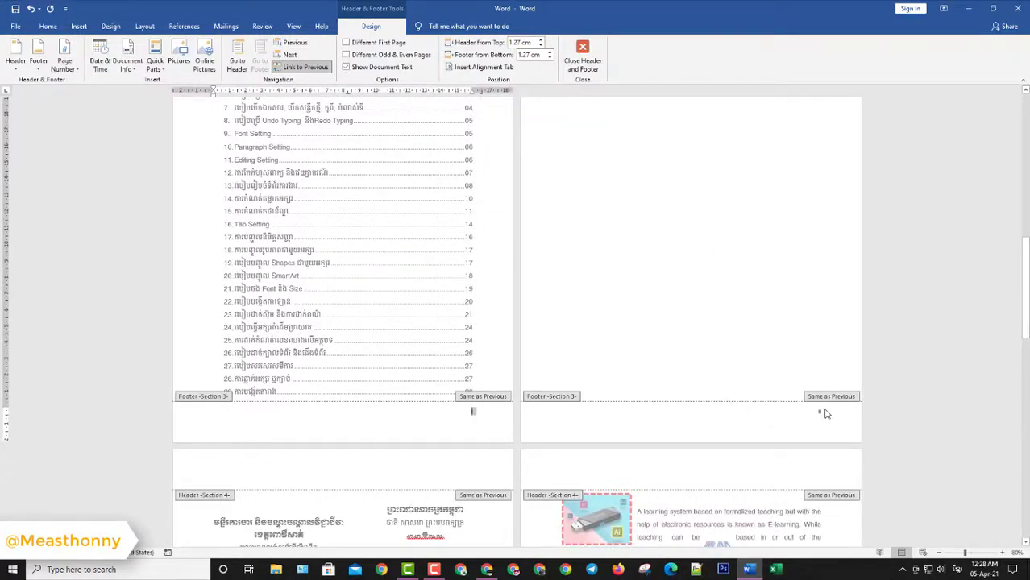
# - Restart the page numbering of the body text section at 1, keeping the 1, 2, 3 number format
pyautogui.scroll(-4, 806, 411)
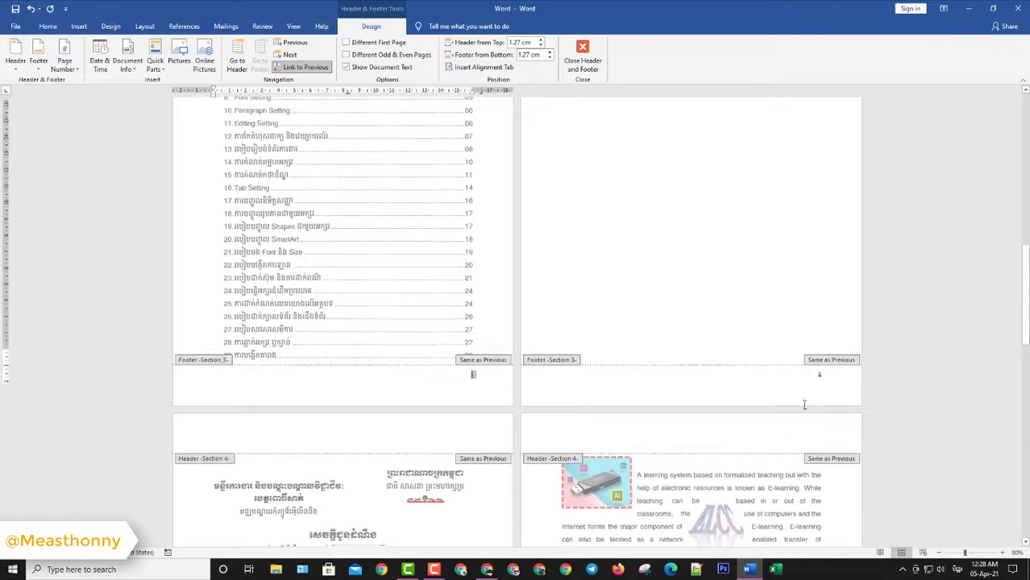
pyautogui.scroll(-10, 804, 410)
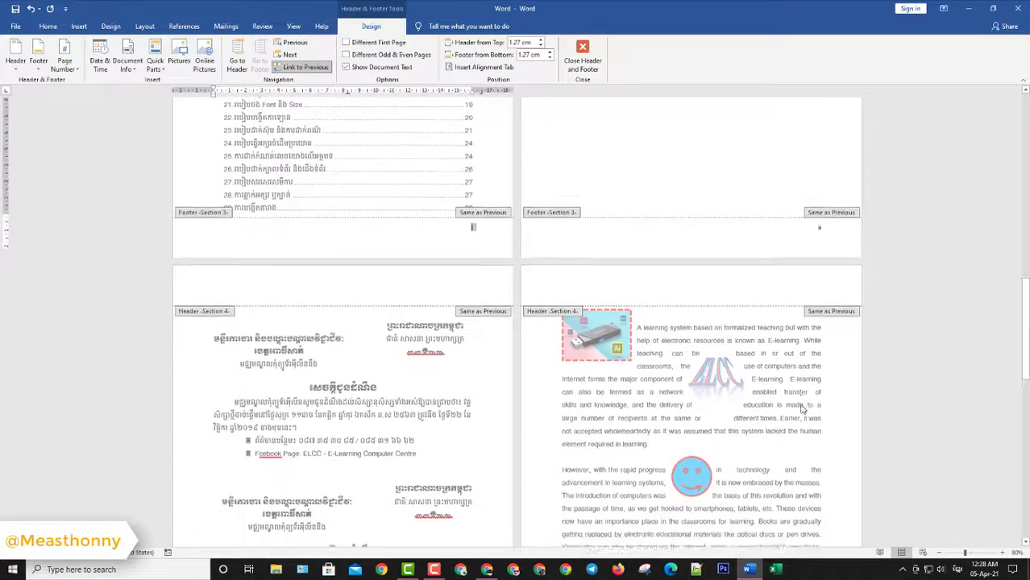
pyautogui.click(474, 458)
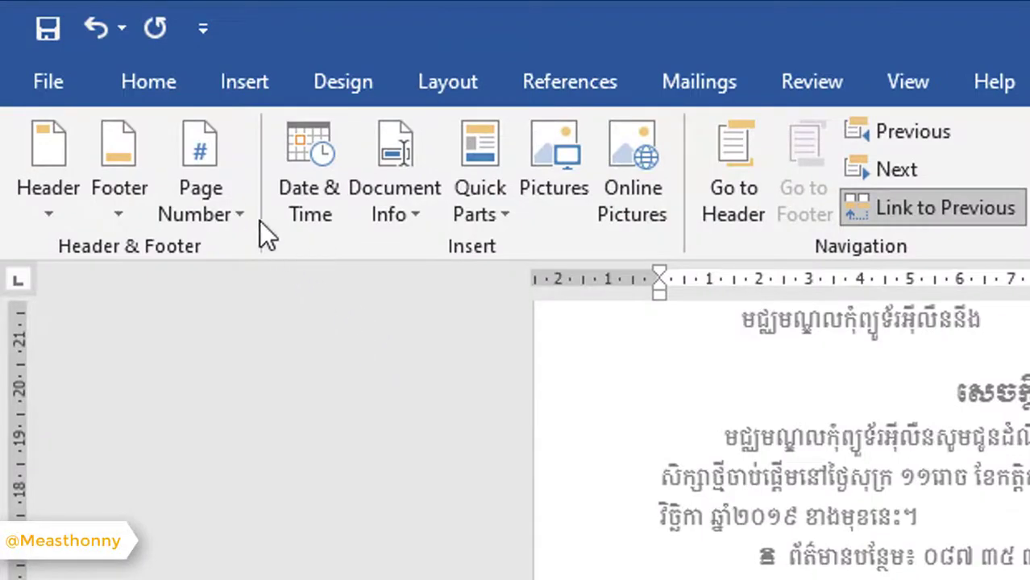
pyautogui.click(241, 207)
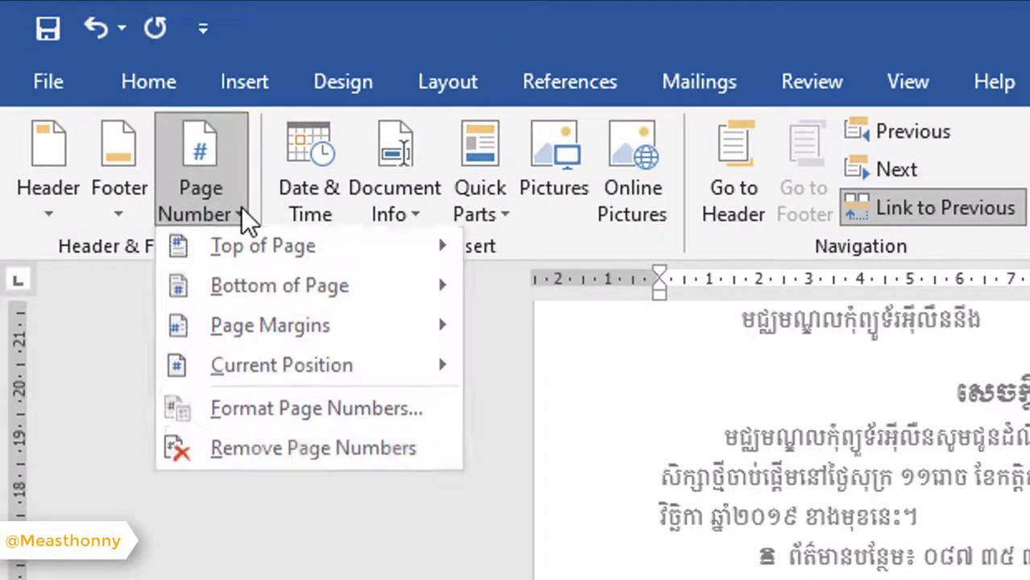
pyautogui.click(362, 417)
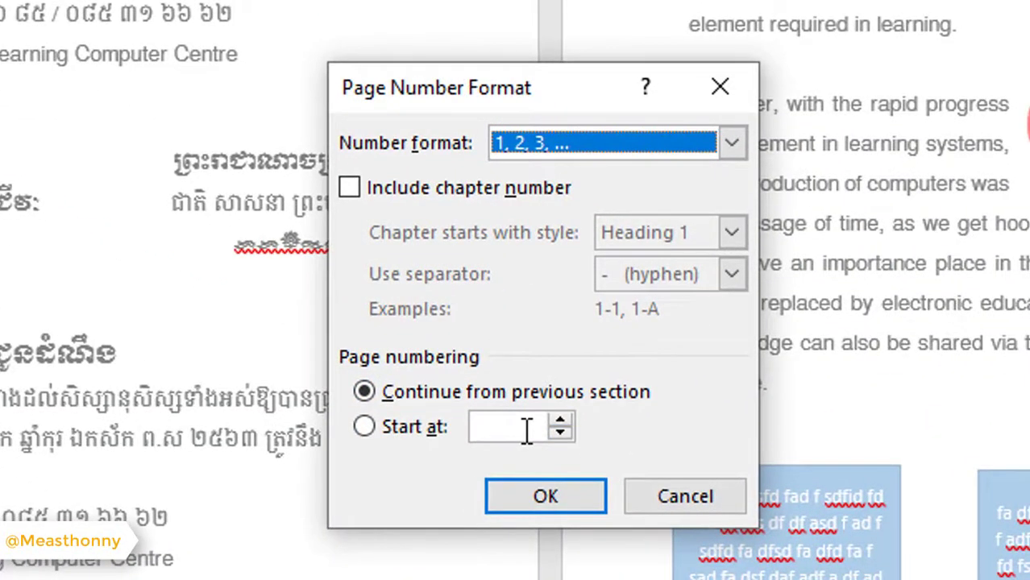
pyautogui.click(561, 420)
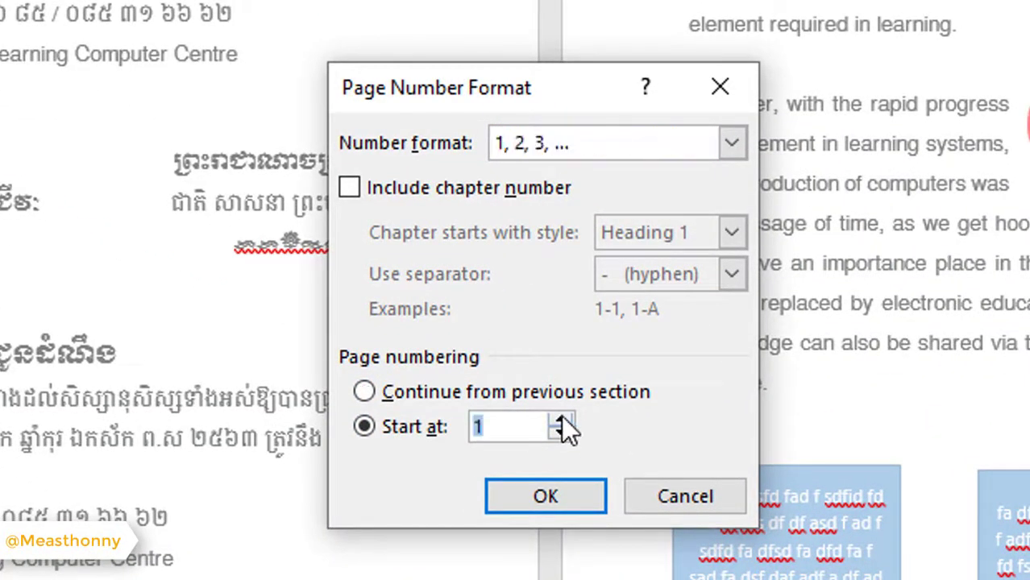
pyautogui.click(732, 144)
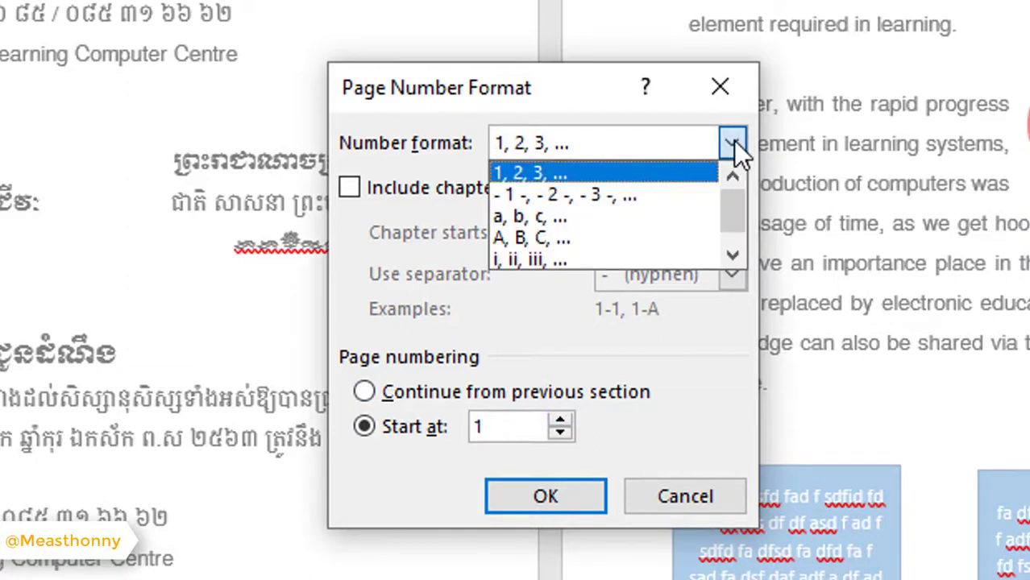
pyautogui.scroll(-1, 610, 212)
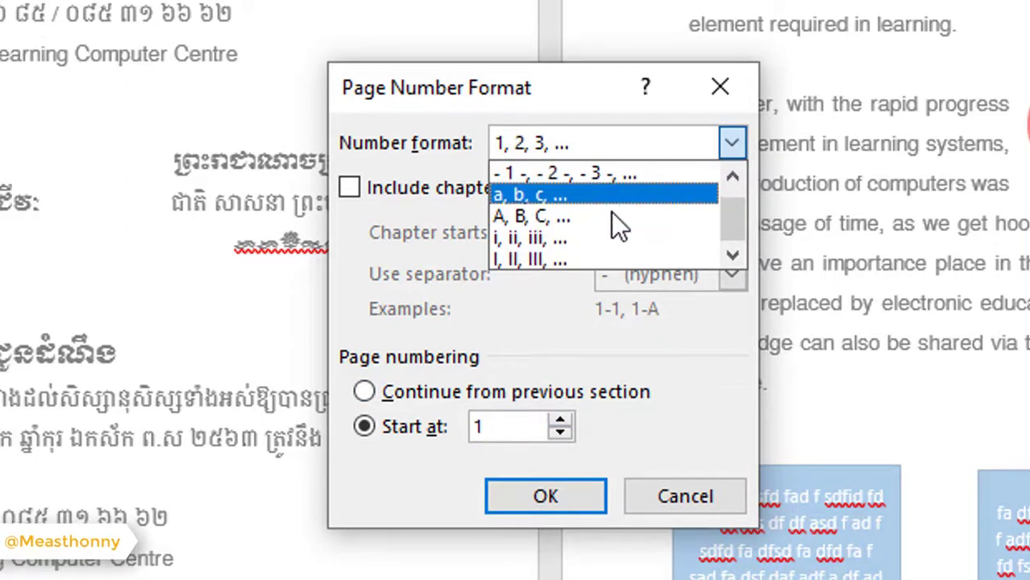
pyautogui.scroll(1, 568, 214)
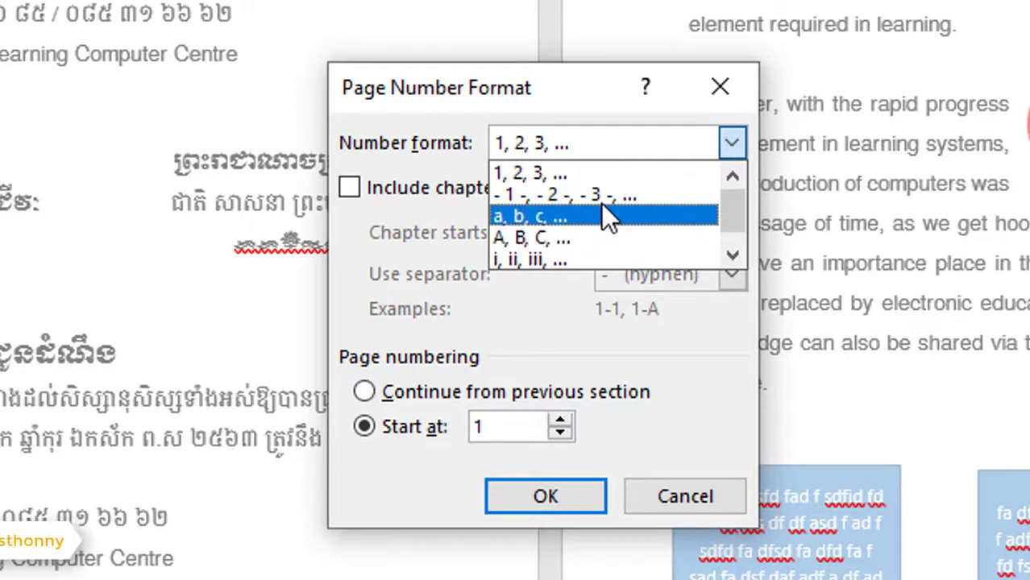
pyautogui.click(731, 141)
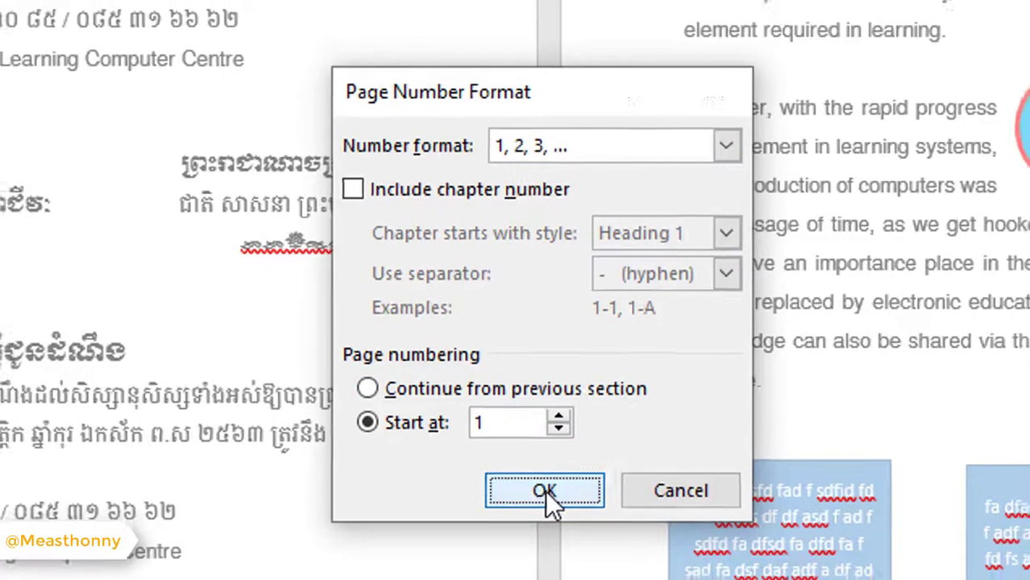
pyautogui.click(547, 496)
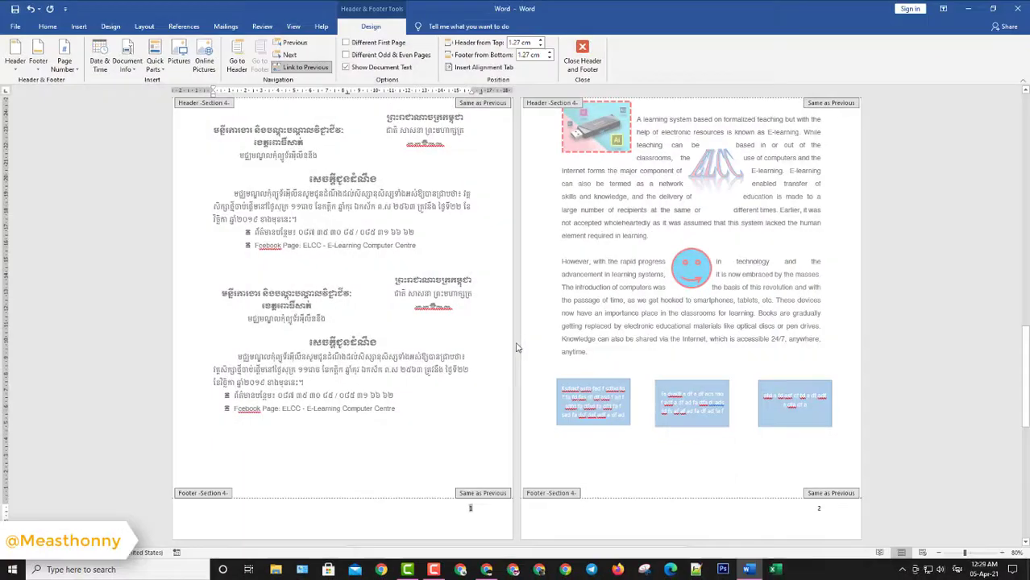
# - Check the footer numbers on the body pages through the last page, and close header and footer editing
pyautogui.scroll(-5, 517, 349)
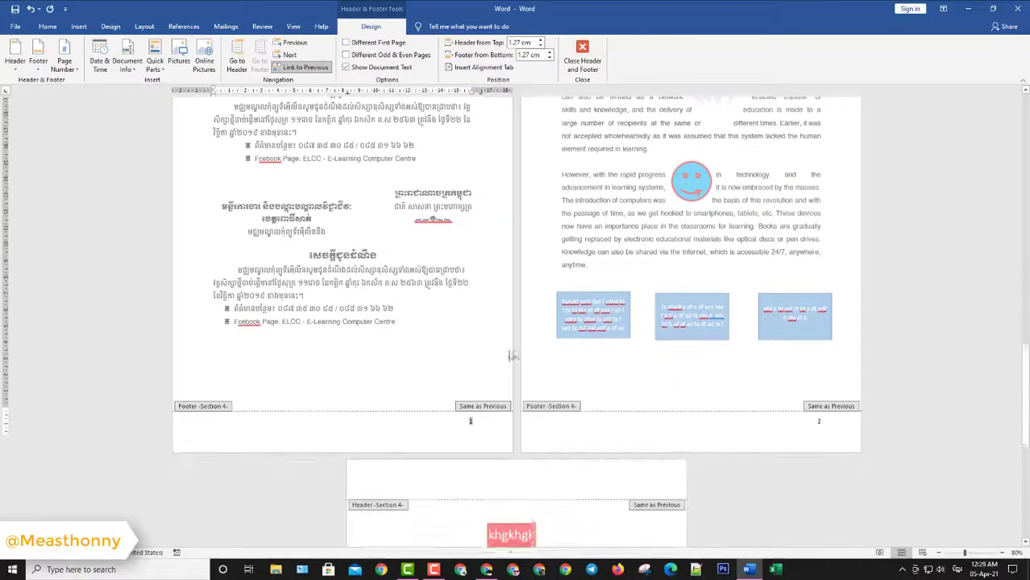
pyautogui.scroll(-9, 573, 437)
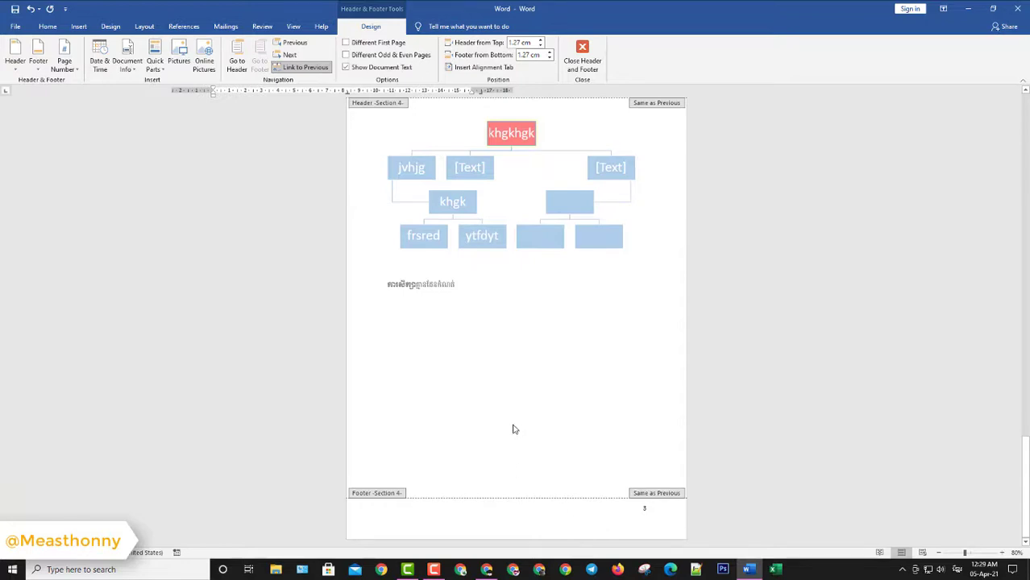
pyautogui.scroll(10, 515, 427)
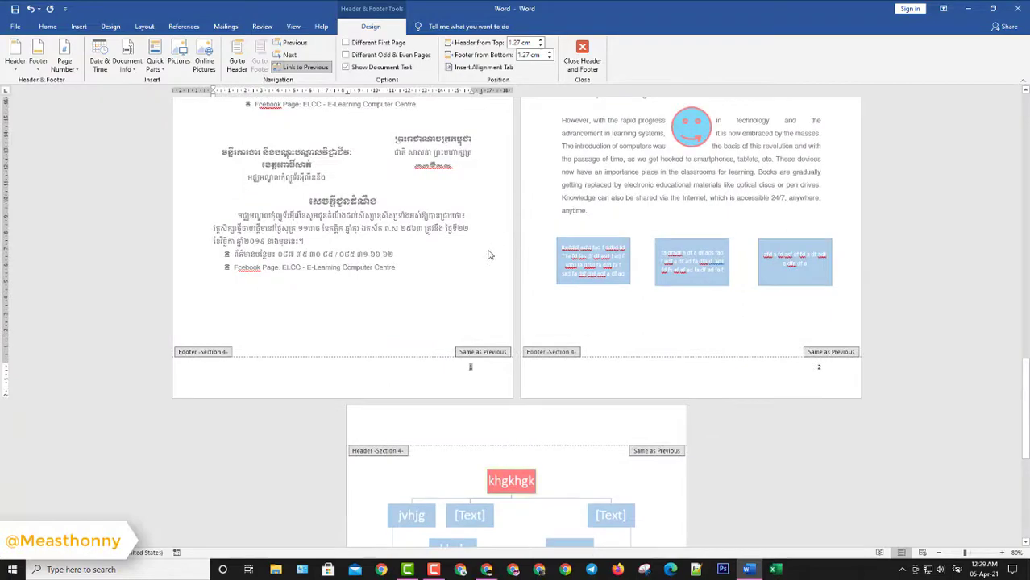
pyautogui.click(582, 57)
# - Review the page numbering through the whole document, from the cover and blank page through the table of contents to the last body page
pyautogui.scroll(5, 490, 363)
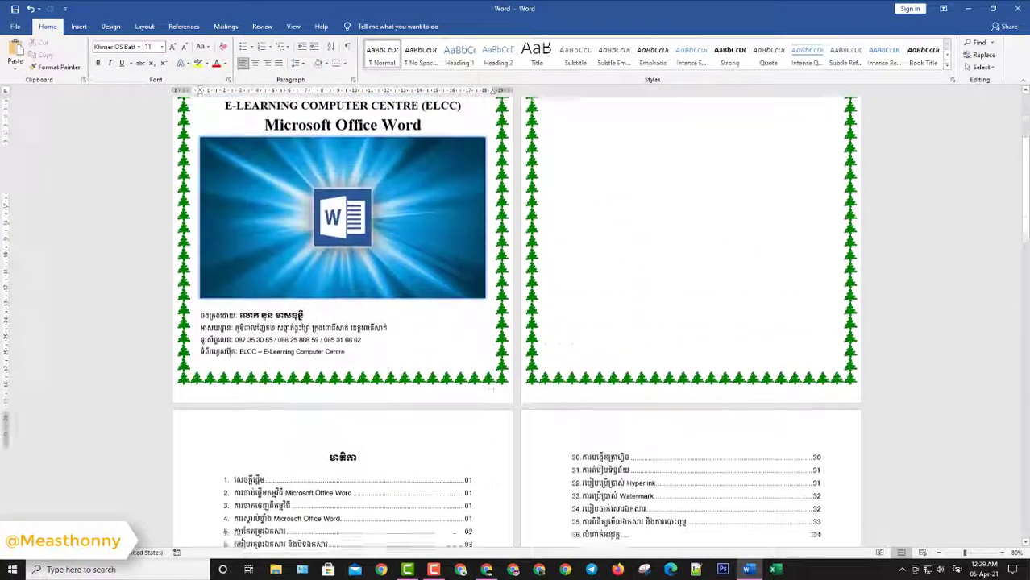
pyautogui.scroll(3, 491, 390)
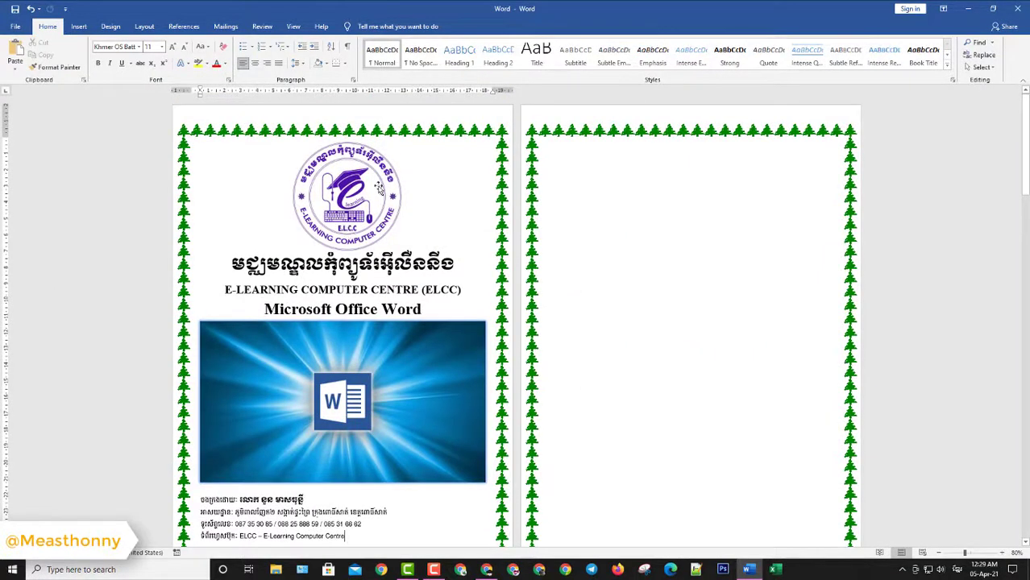
pyautogui.scroll(-3, 621, 319)
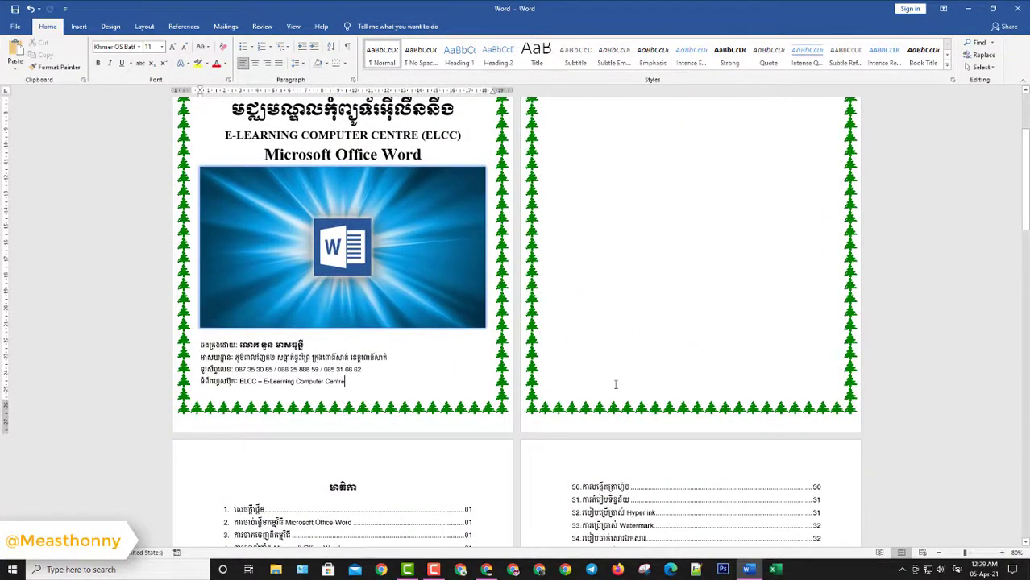
pyautogui.scroll(-3, 615, 385)
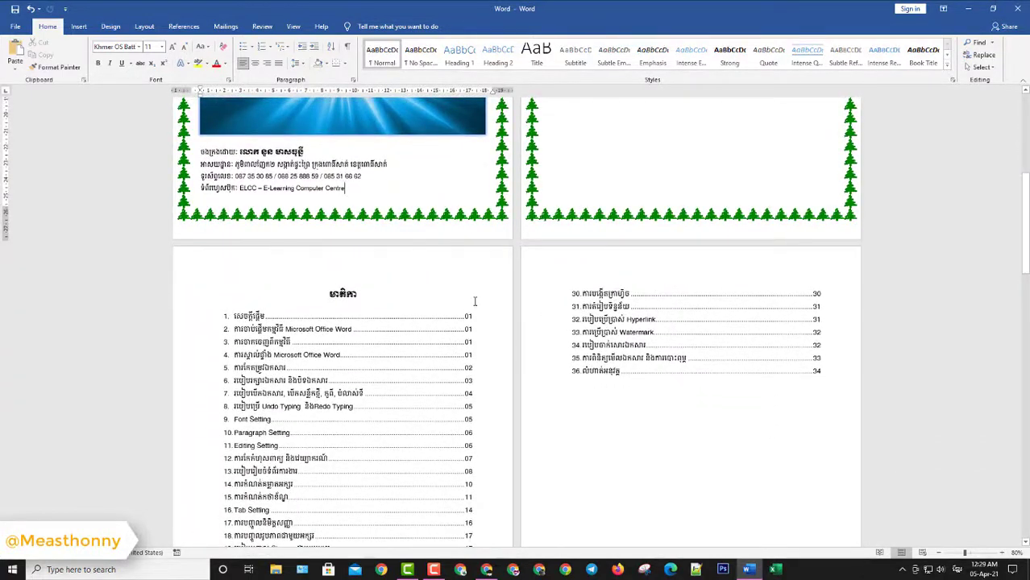
pyautogui.scroll(-5, 531, 387)
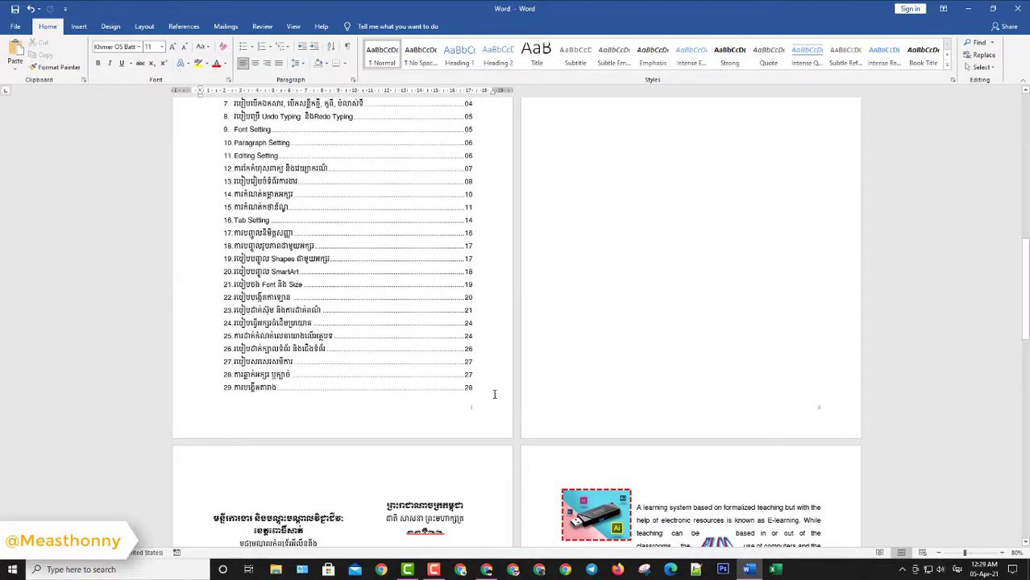
pyautogui.scroll(-8, 494, 394)
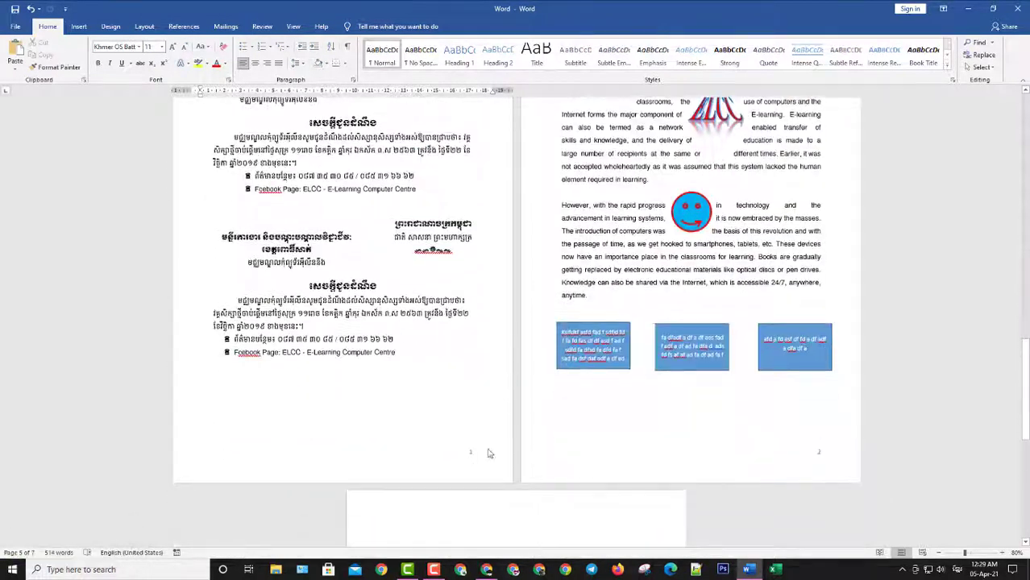
pyautogui.scroll(-5, 591, 479)
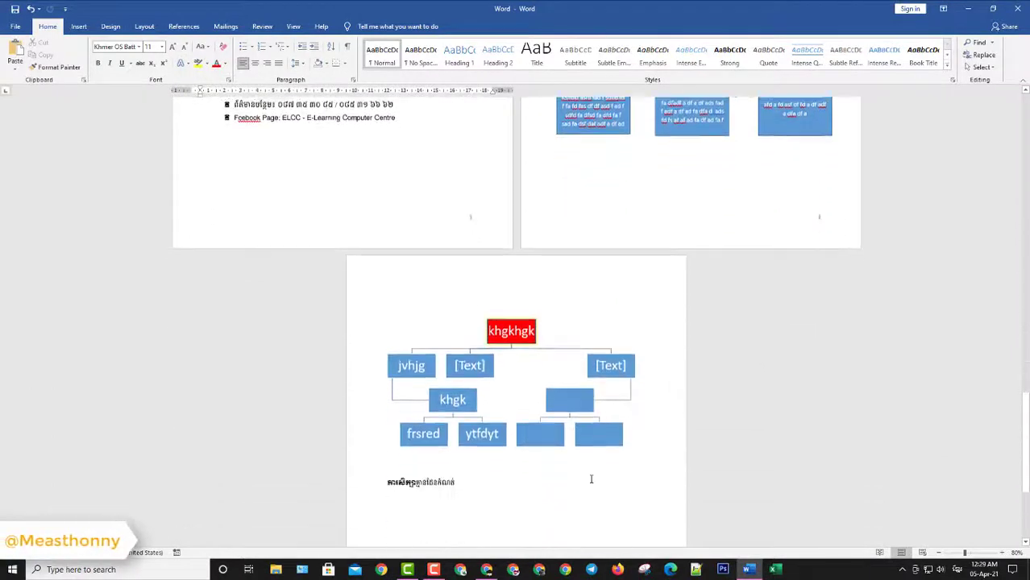
pyautogui.scroll(-4, 590, 479)
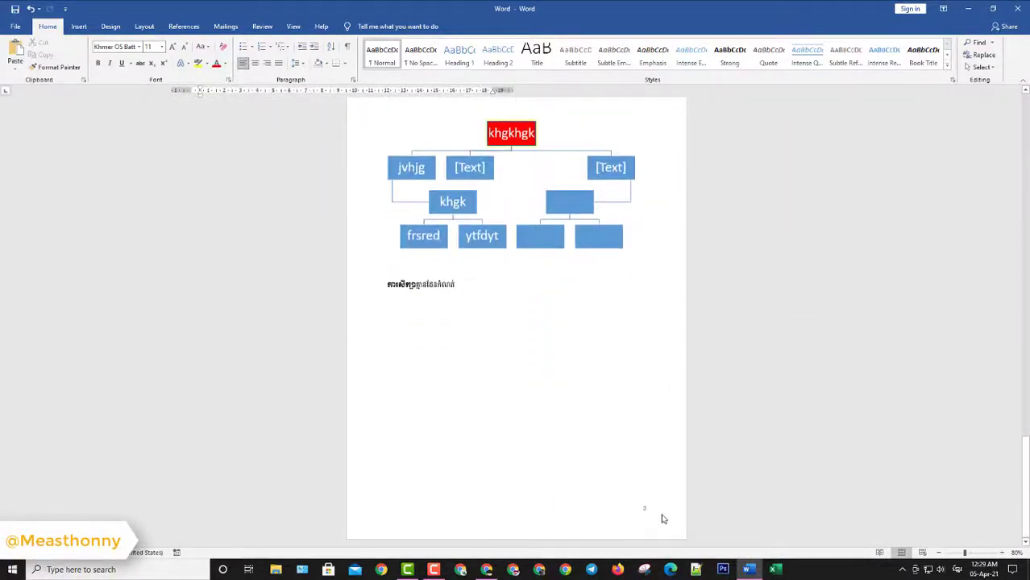